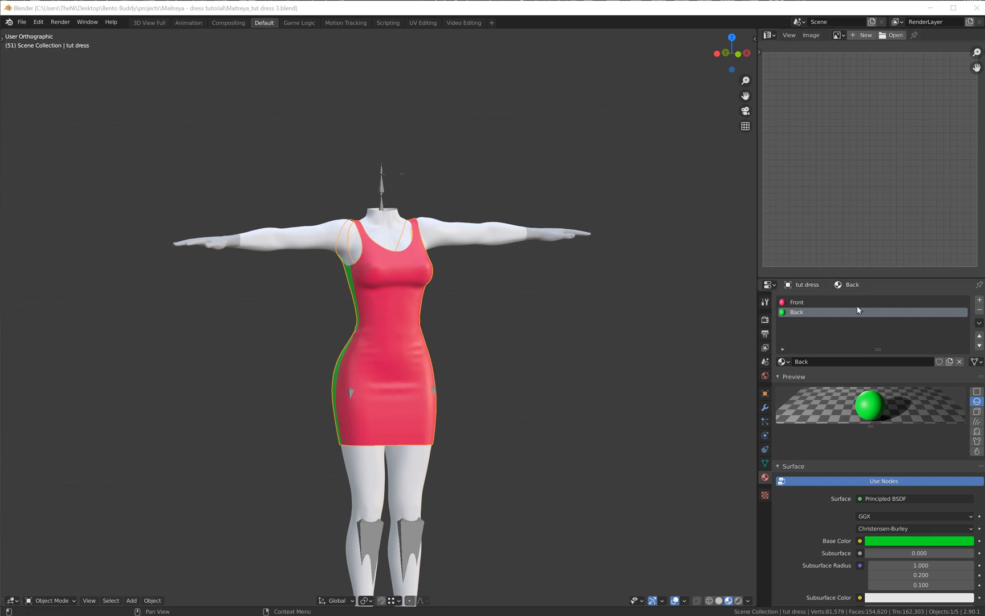
# Switch the 3D viewport from coloured material display to Solid shading
pyautogui.moveTo(673, 332); pyautogui.dragTo(636, 337, button='middle')
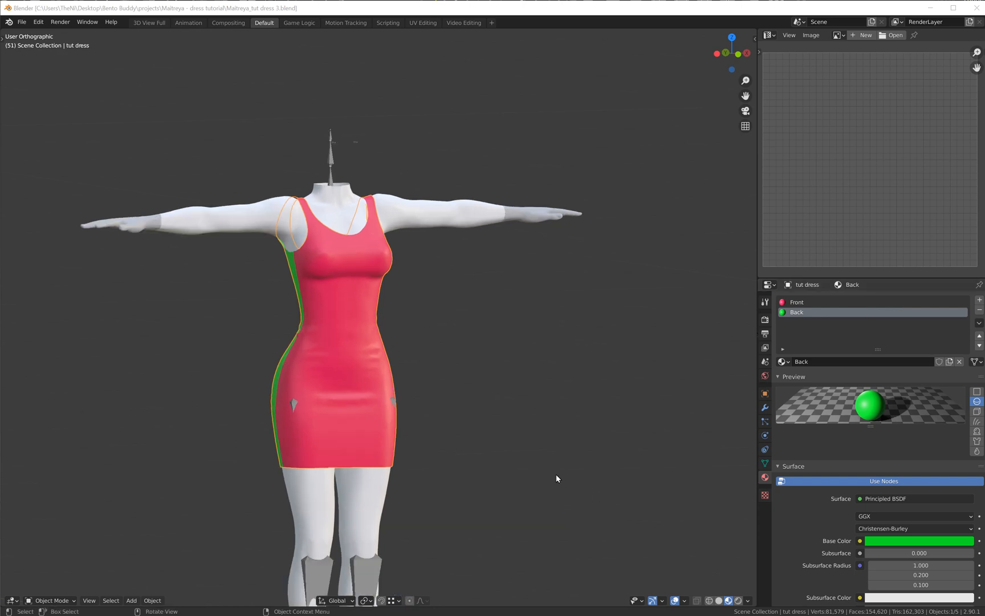
pyautogui.click(720, 605)
pyautogui.scroll(-3, 534, 466)
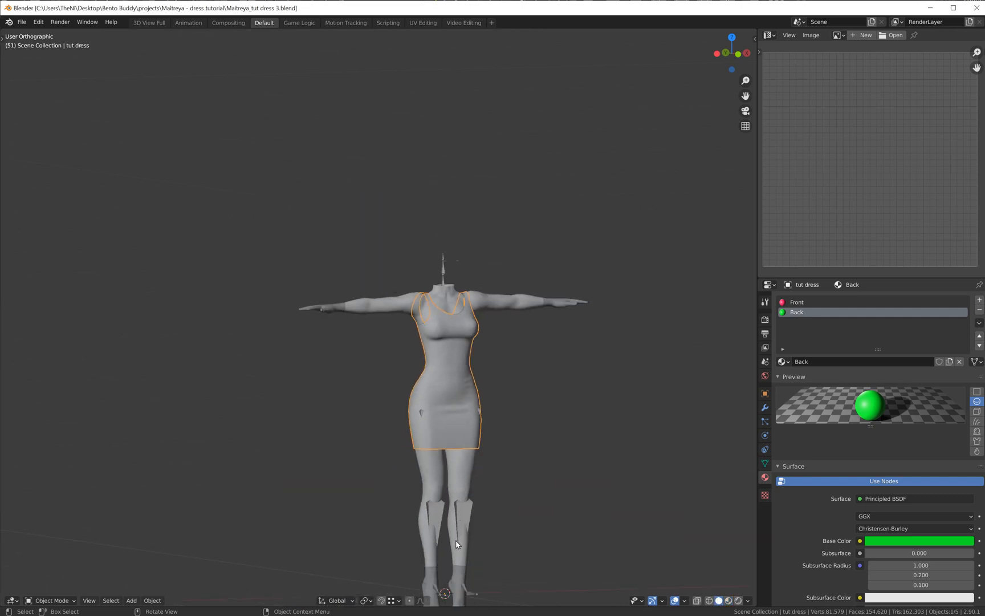
# Put the BentoBuddy armature into Pose Mode and the tut dress mesh into Weight Paint mode
pyautogui.scroll(3, 456, 545)
pyautogui.click(482, 489)
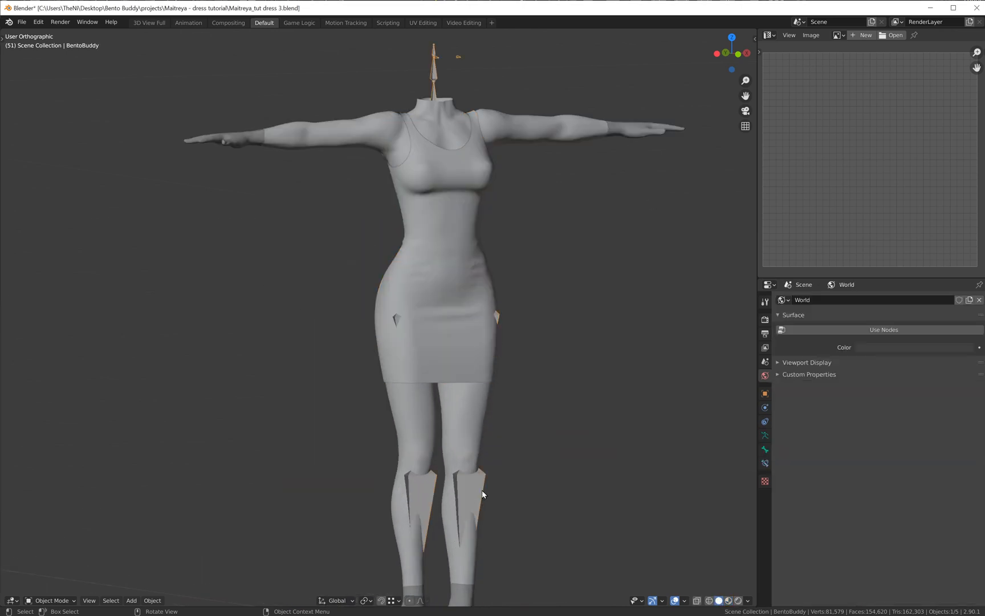
pyautogui.click(51, 599)
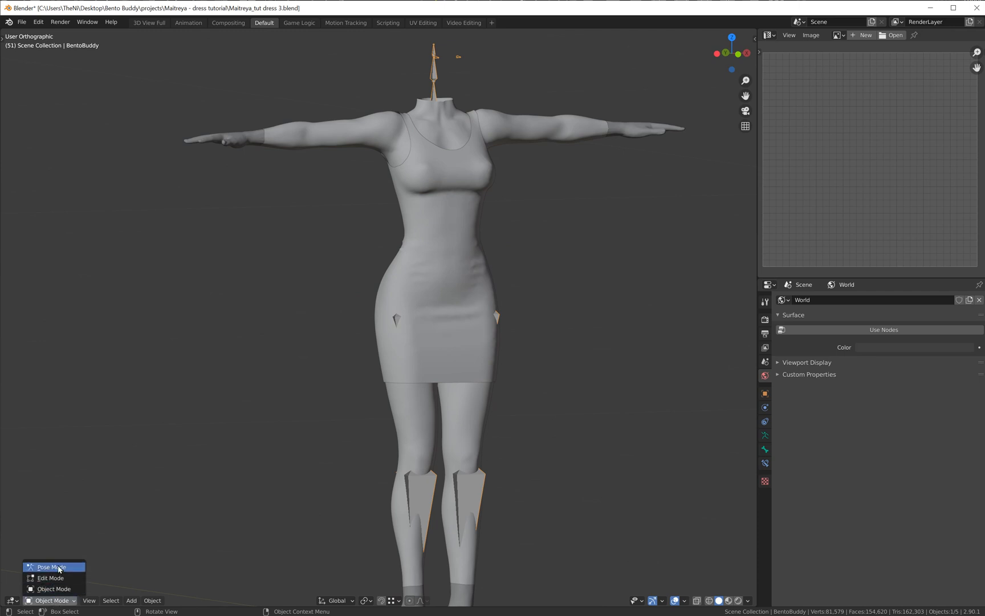
pyautogui.click(57, 565)
pyautogui.click(462, 293)
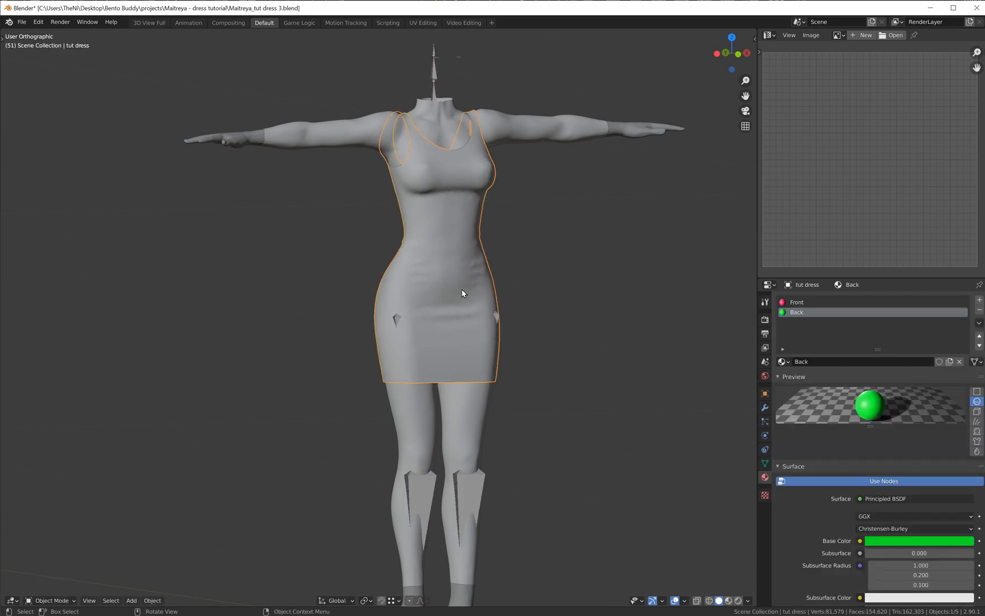
pyautogui.click(54, 601)
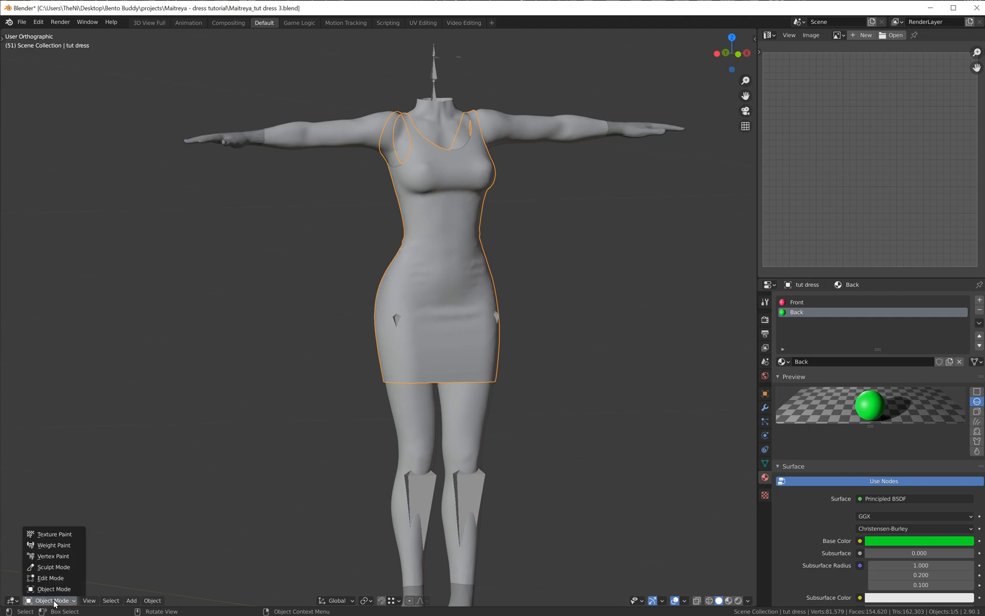
pyautogui.click(53, 545)
pyautogui.moveTo(382, 441)
pyautogui.mouseDown(button='middle')
pyautogui.moveTo(415, 446)
pyautogui.moveTo(368, 467)
pyautogui.mouseUp(button='middle')
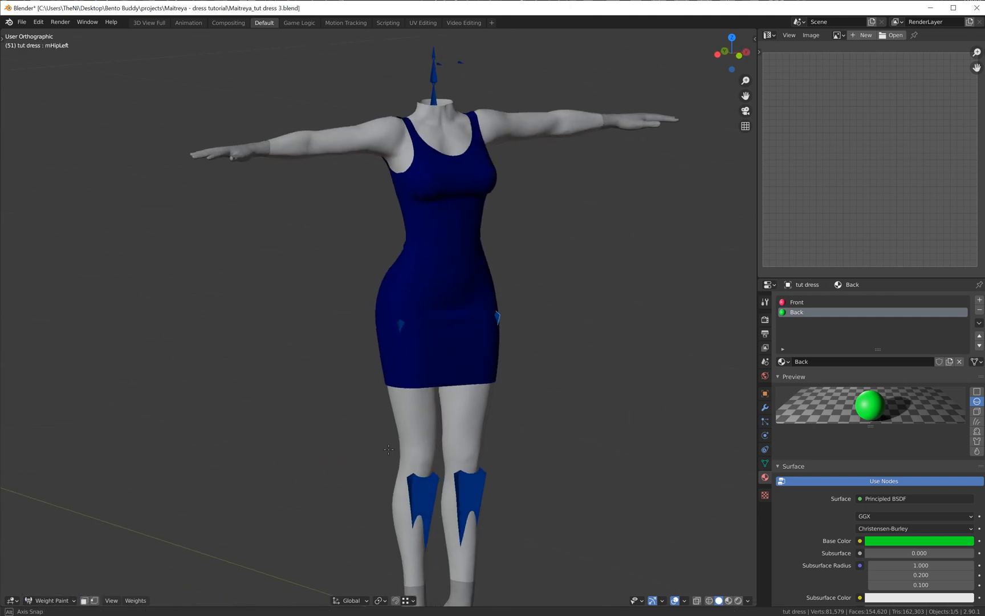
# Display the dress's vertex groups and make L_UPPER_LEG the active group
pyautogui.click(765, 463)
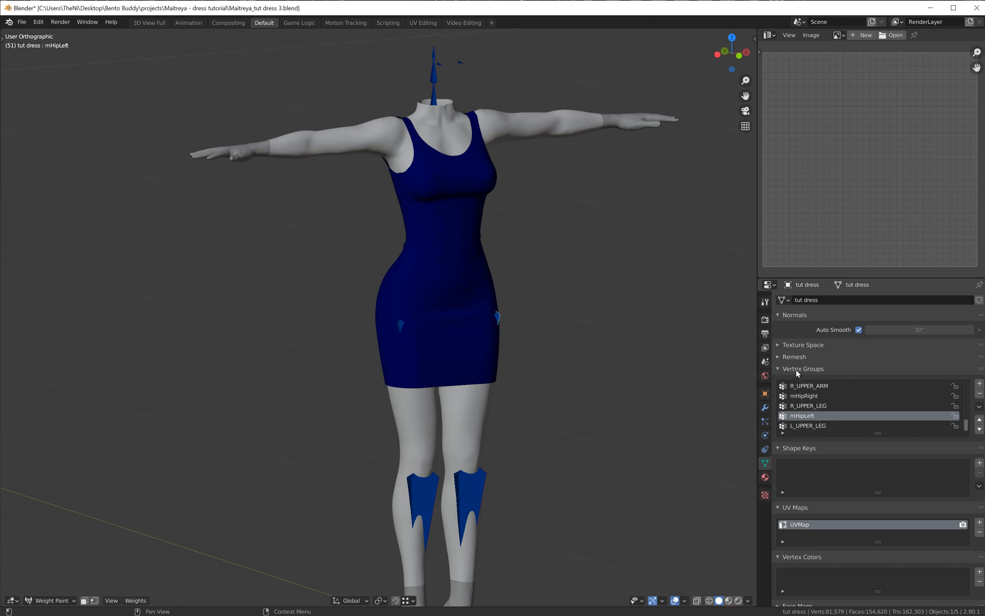
pyautogui.scroll(13, 840, 406)
pyautogui.scroll(-13, 840, 406)
pyautogui.click(807, 425)
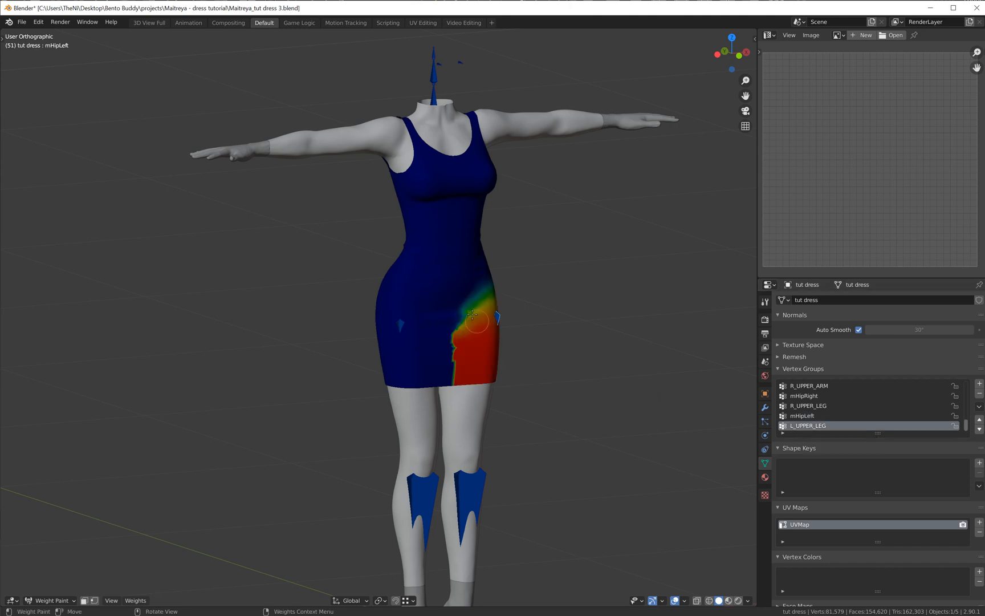
# Examine the L_UPPER_LEG weight distribution across the skirt from the side and the front
pyautogui.moveTo(486, 365); pyautogui.dragTo(458, 323, button='middle')
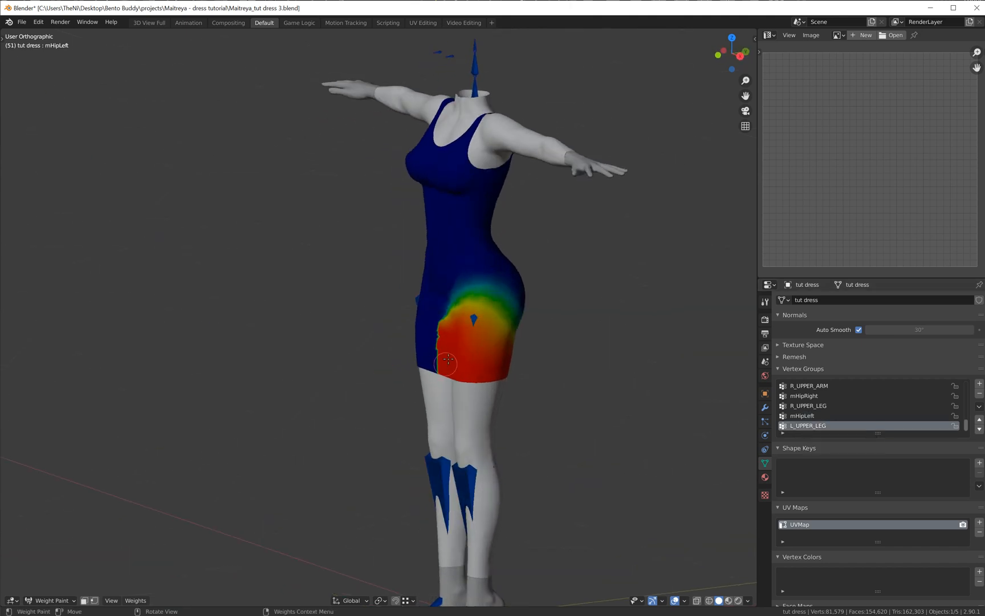
pyautogui.scroll(3, 473, 347)
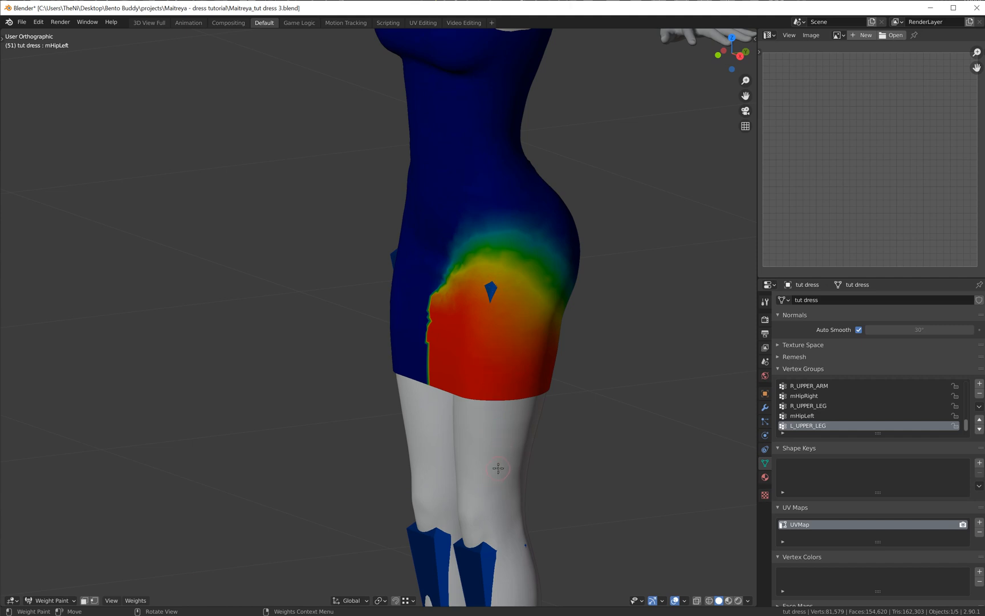
pyautogui.moveTo(508, 451)
pyautogui.mouseDown(button='middle')
pyautogui.moveTo(584, 462)
pyautogui.moveTo(500, 439)
pyautogui.moveTo(577, 441)
pyautogui.mouseUp(button='middle')
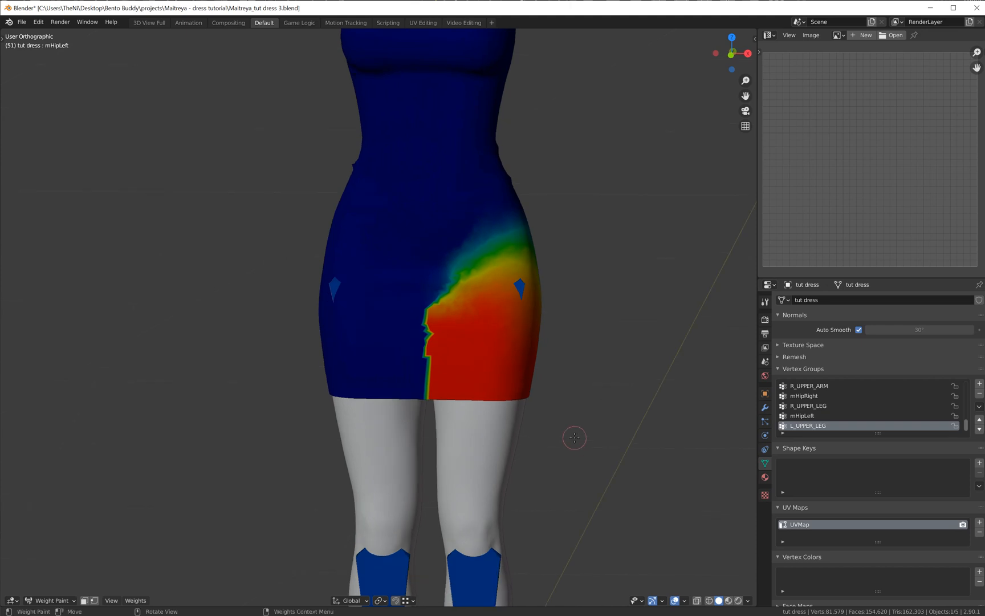
pyautogui.moveTo(571, 442)
pyautogui.mouseDown(button='middle')
pyautogui.moveTo(511, 450)
pyautogui.moveTo(496, 442)
pyautogui.mouseUp(button='middle')
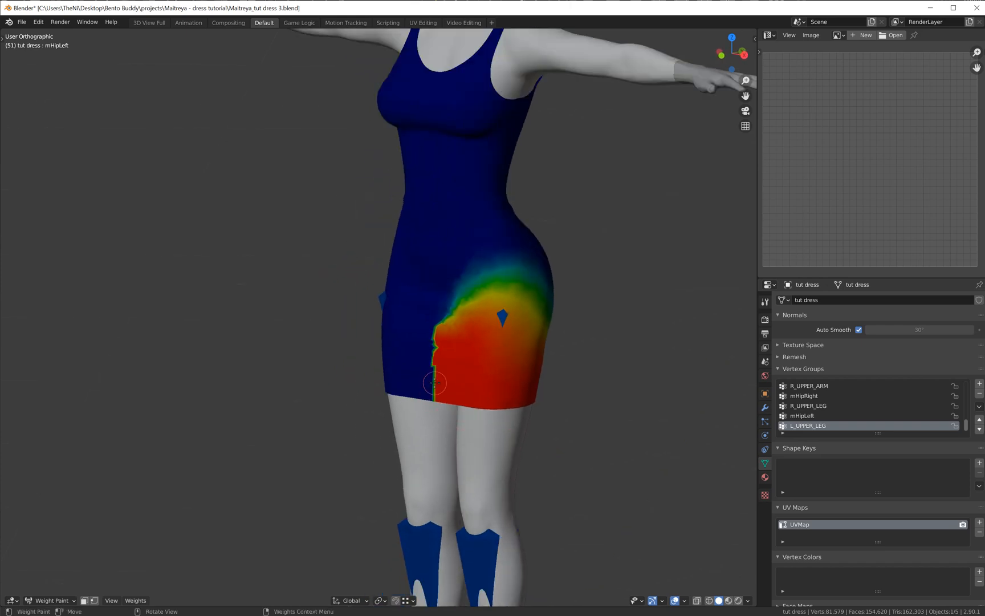
pyautogui.moveTo(478, 443); pyautogui.dragTo(513, 439, button='middle')
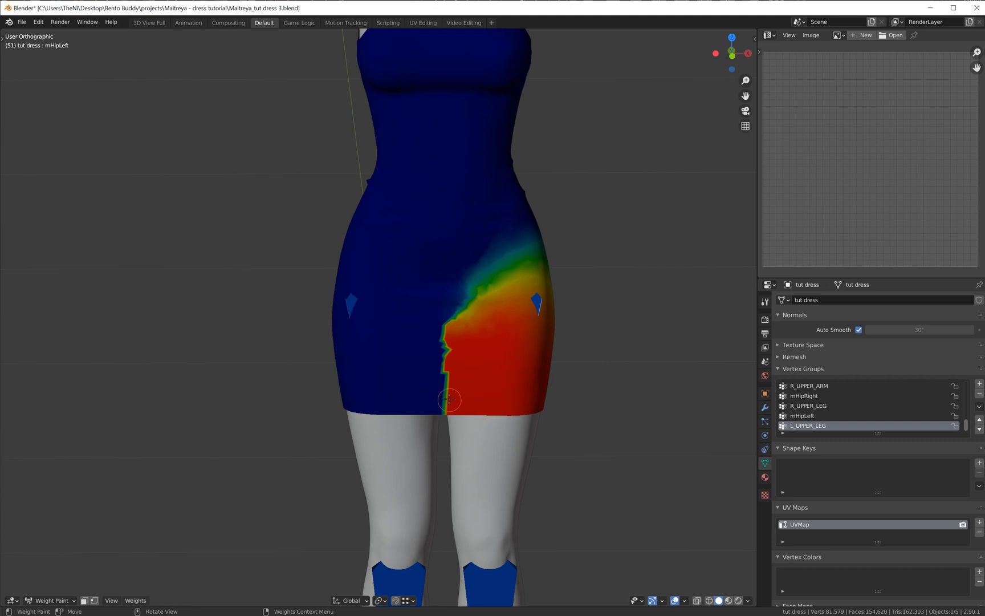
pyautogui.scroll(1, 442, 294)
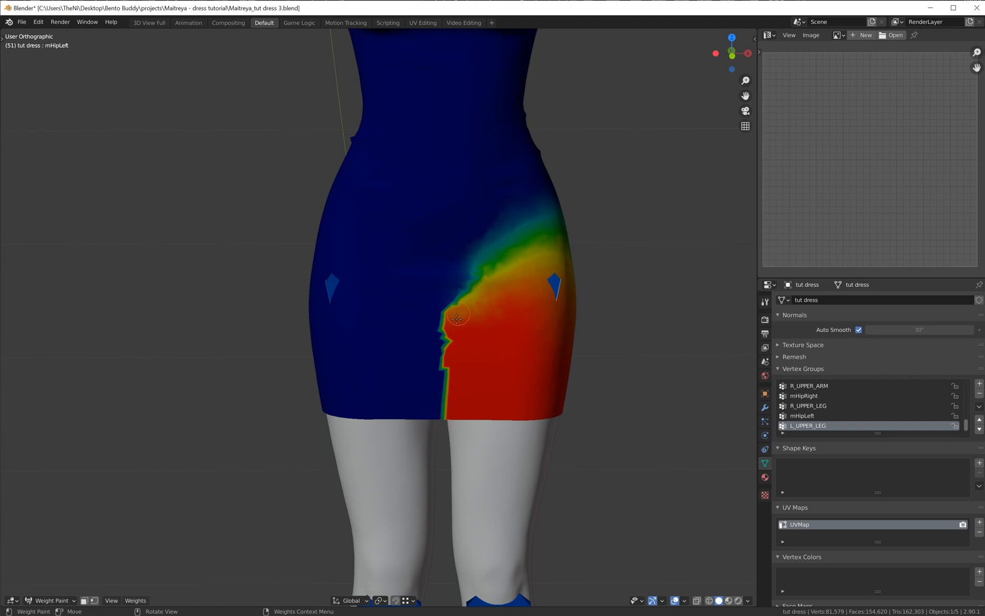
# Rotate the left hip bone forward to test how the skirt deforms, inspect the raised leg, and undo the rotation
pyautogui.moveTo(451, 430); pyautogui.dragTo(336, 444, button='middle')
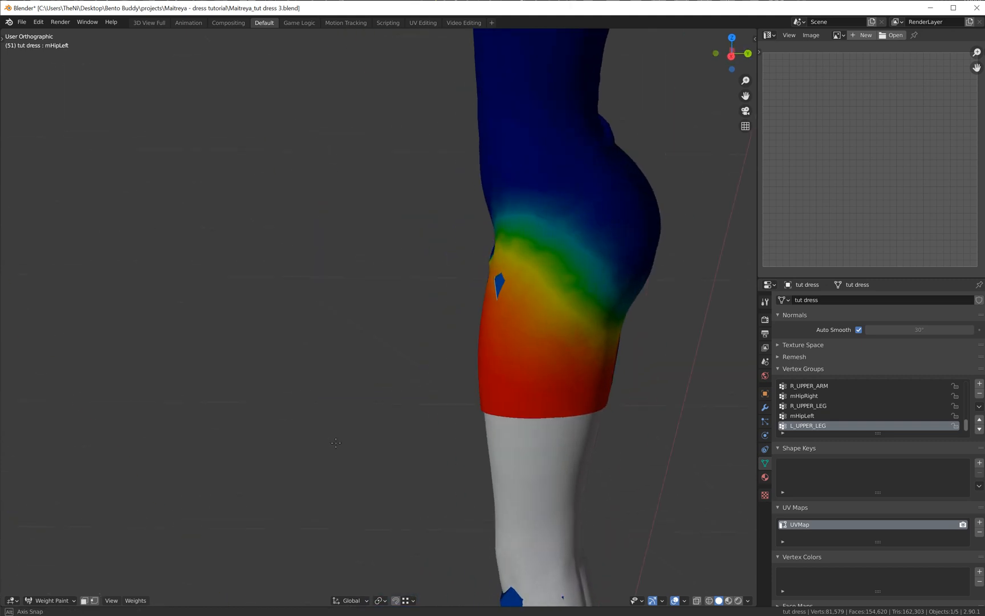
pyautogui.press('r')
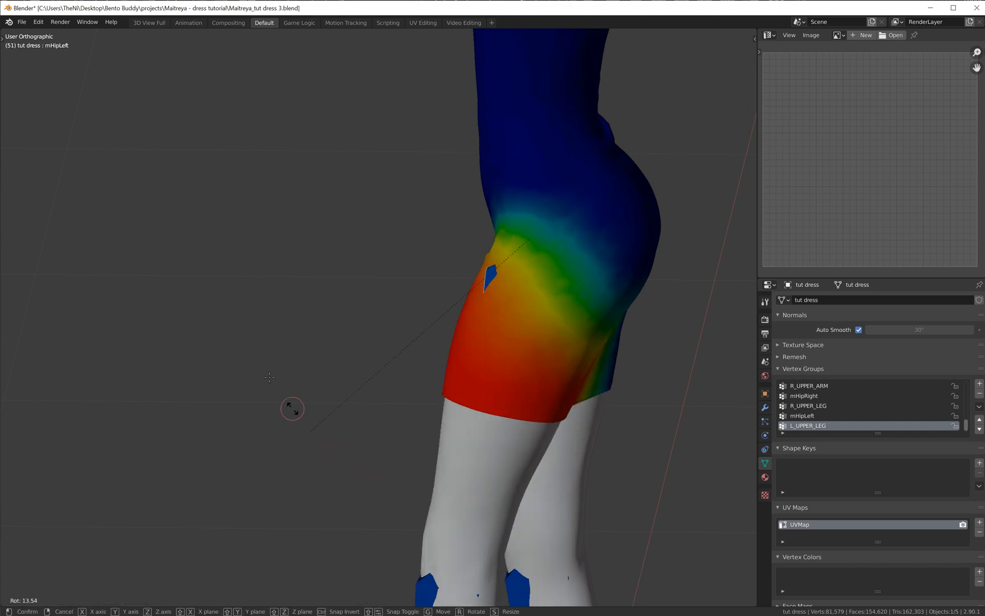
pyautogui.click(265, 336)
pyautogui.scroll(-3, 389, 345)
pyautogui.moveTo(389, 345); pyautogui.dragTo(467, 319, button='middle')
pyautogui.scroll(4, 492, 354)
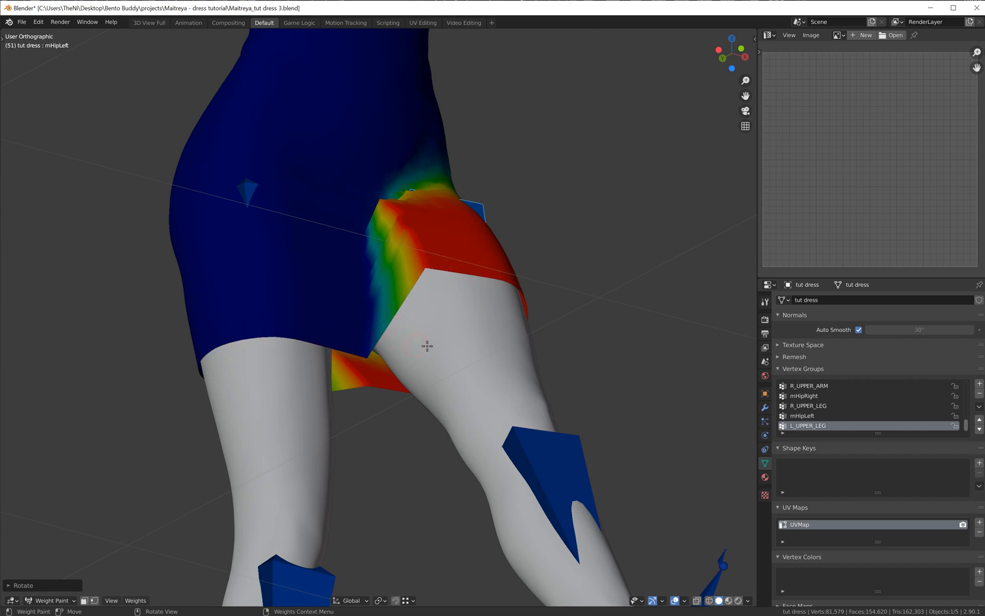
pyautogui.moveTo(426, 346); pyautogui.dragTo(369, 396, button='middle')
pyautogui.hotkey('ctrl', 'z')
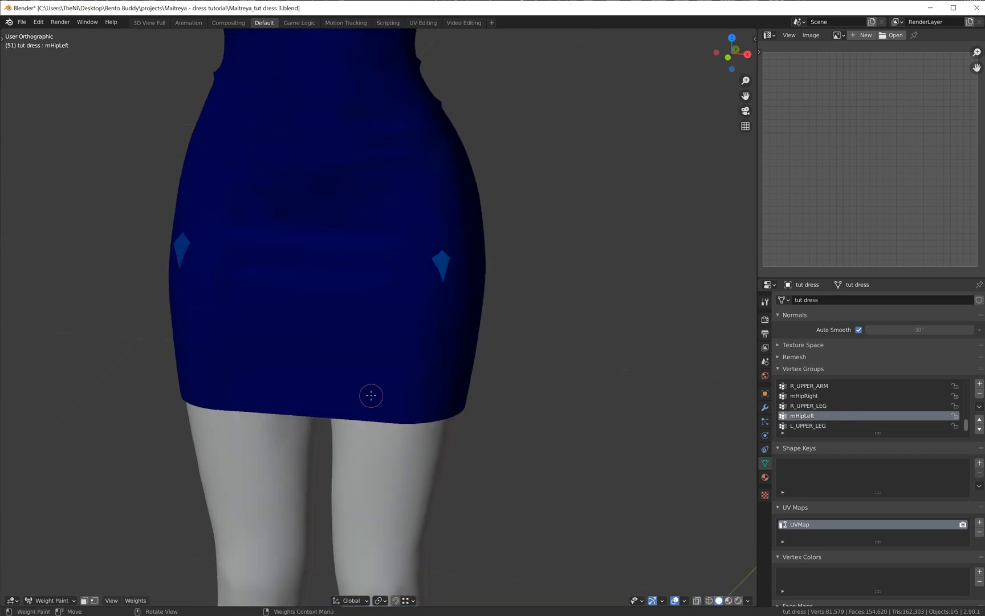
# Reactivate the L_UPPER_LEG group and examine the weight boundary along the skirt's front centre up close
pyautogui.click(796, 426)
pyautogui.scroll(2, 319, 335)
pyautogui.moveTo(320, 334); pyautogui.dragTo(352, 335, button='middle')
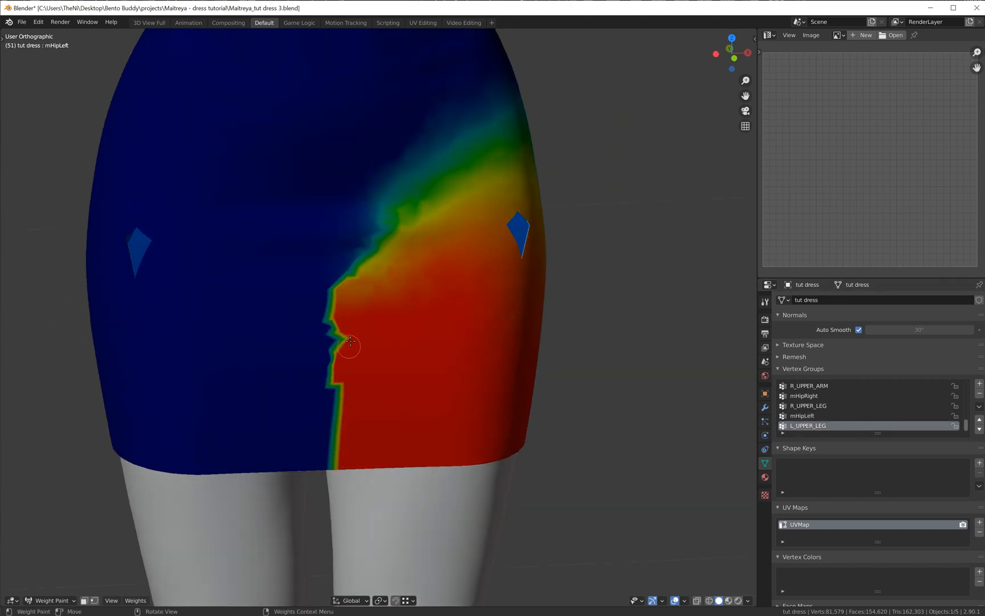
pyautogui.moveTo(333, 455); pyautogui.dragTo(305, 441, button='middle')
pyautogui.scroll(1, 305, 439)
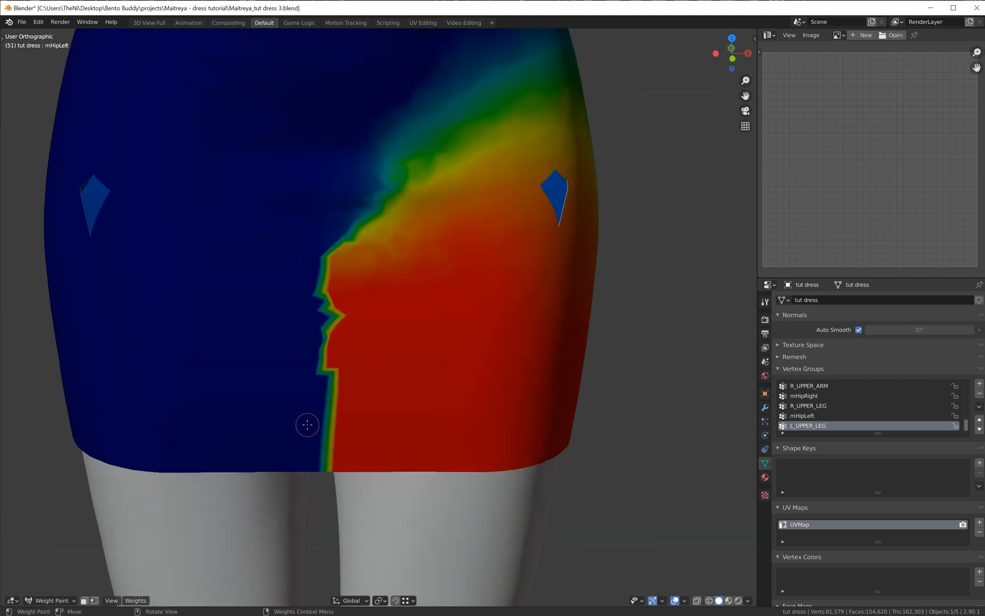
pyautogui.scroll(2, 317, 435)
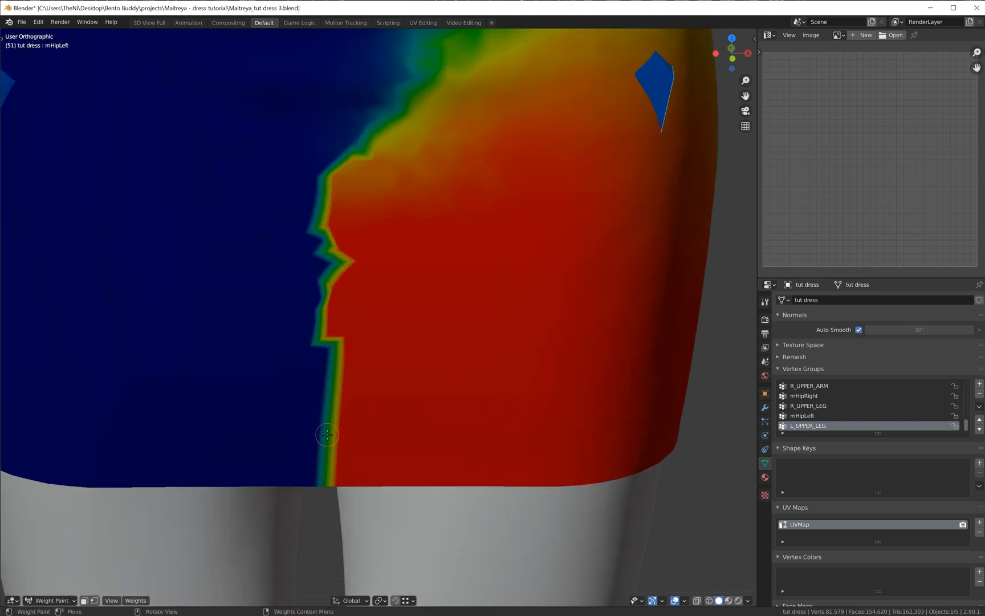
pyautogui.scroll(1, 297, 367)
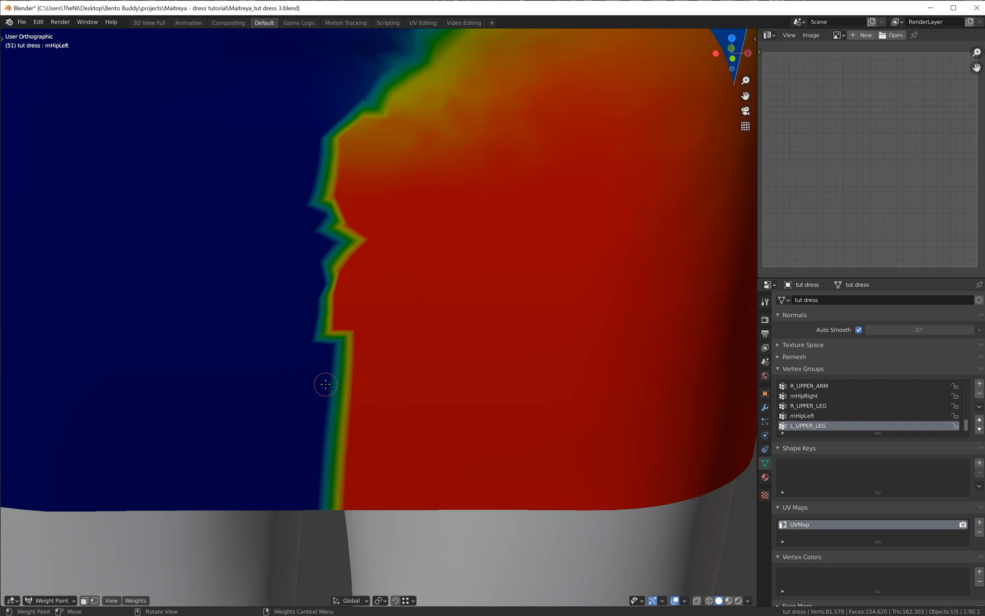
pyautogui.scroll(3, 352, 391)
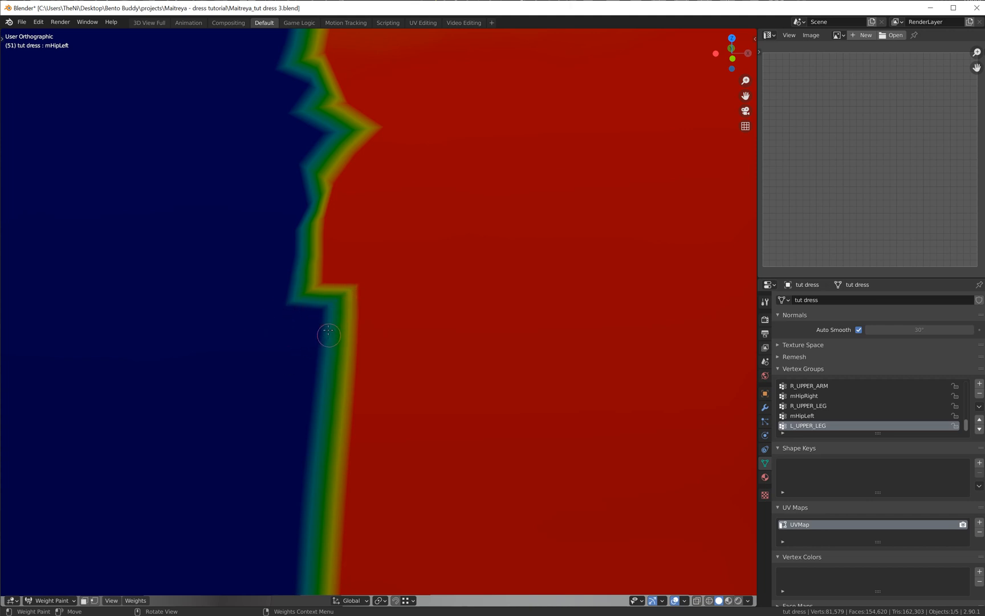
pyautogui.scroll(-8, 320, 333)
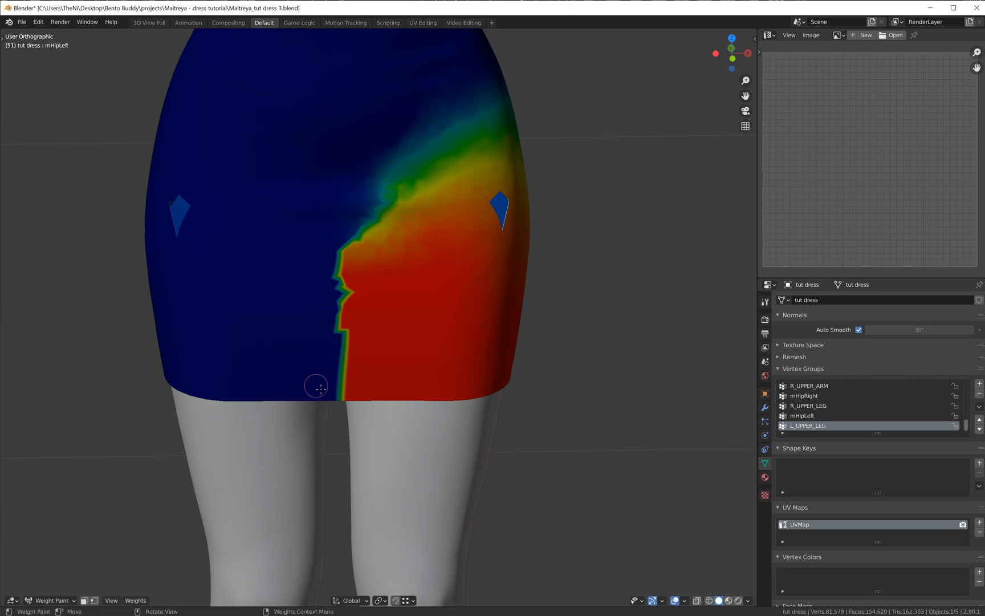
# Show the brush settings and the weight paint tools, and activate the Blur brush
pyautogui.press('n')
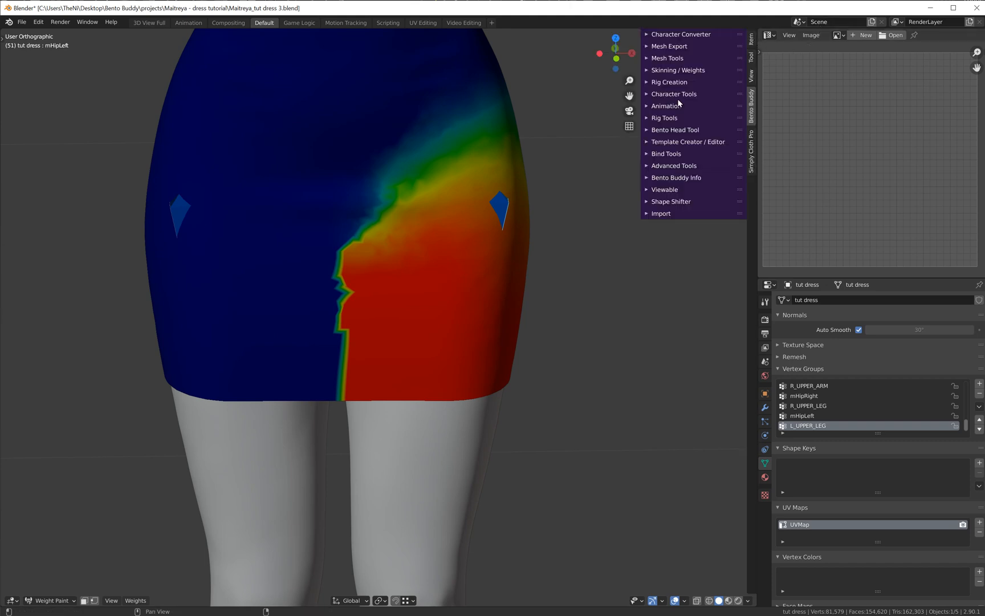
pyautogui.click(751, 57)
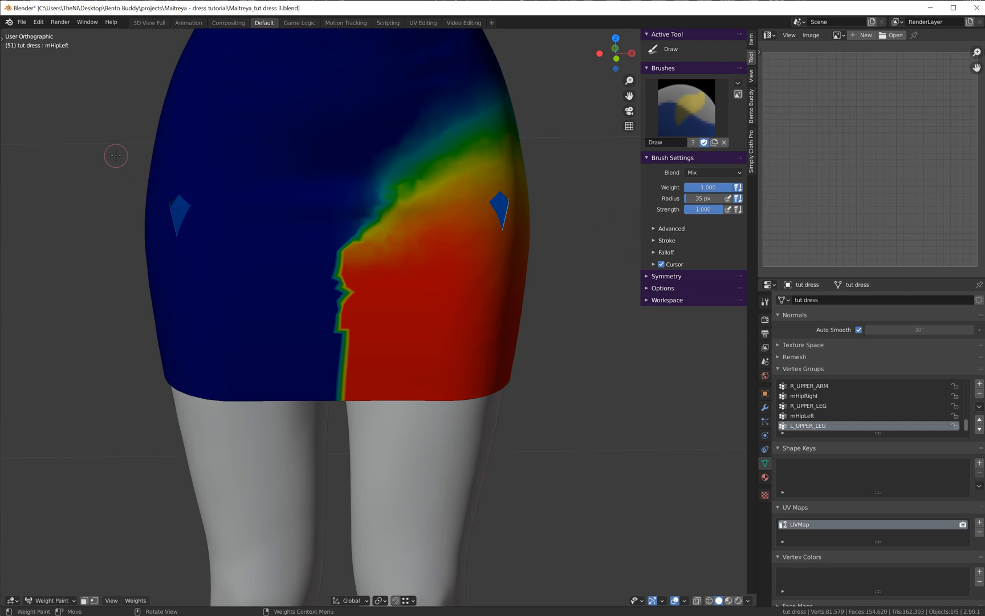
pyautogui.press('t')
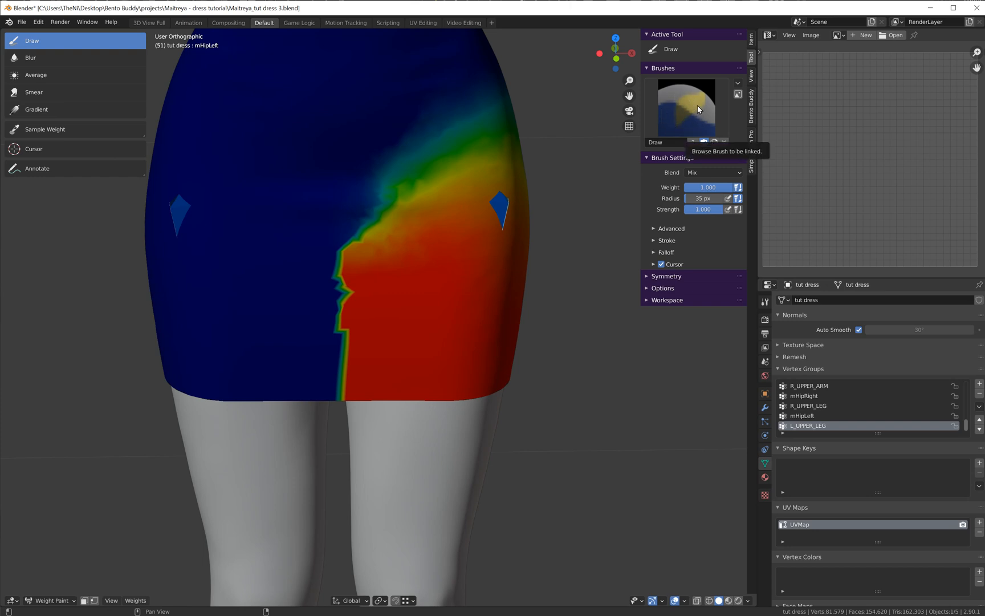
pyautogui.click(29, 57)
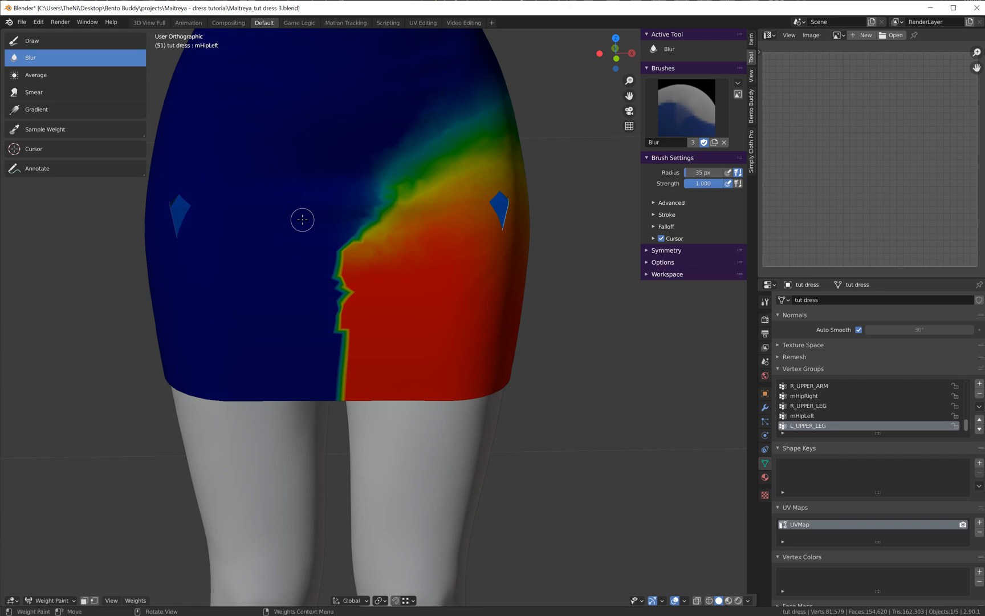
# Inspect the skirt's mesh topology in Edit Mode, return to Weight Paint mode, and hide the tool list
pyautogui.moveTo(358, 258)
pyautogui.mouseDown(button='middle')
pyautogui.moveTo(366, 257)
pyautogui.moveTo(355, 240)
pyautogui.mouseUp(button='middle')
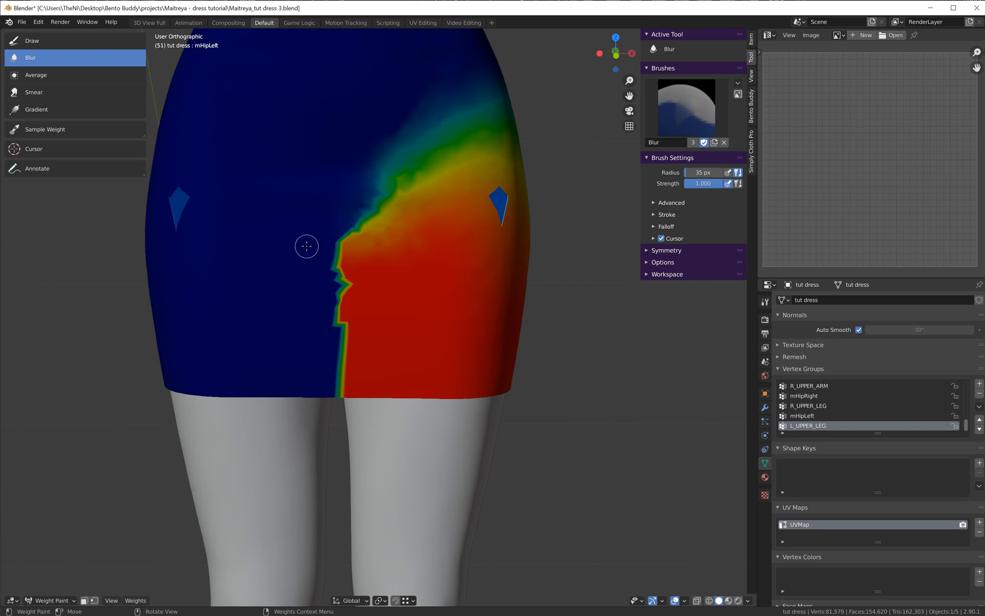
pyautogui.scroll(2, 336, 238)
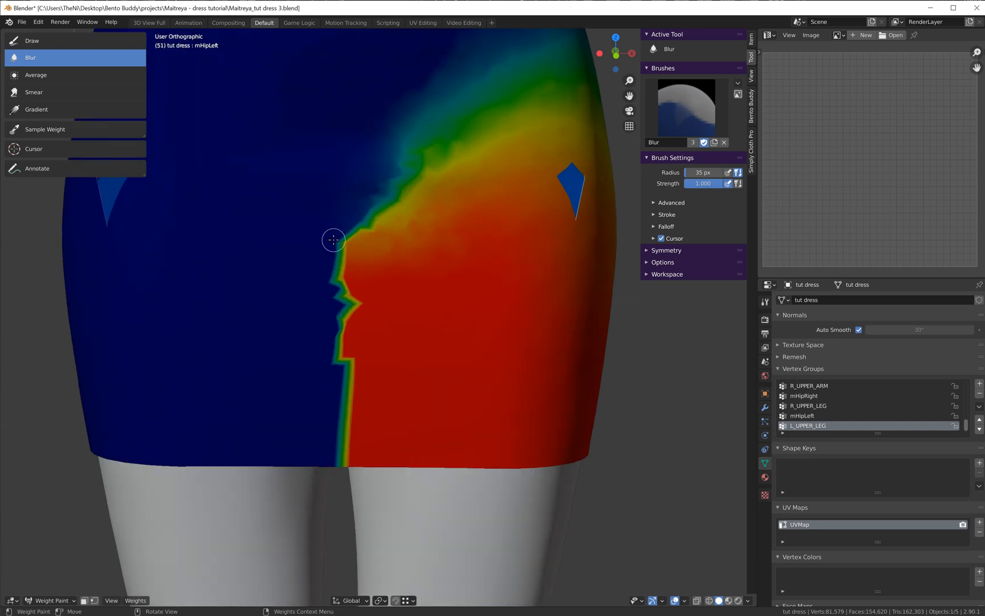
pyautogui.scroll(-2, 365, 239)
pyautogui.moveTo(382, 242); pyautogui.dragTo(386, 245, button='middle')
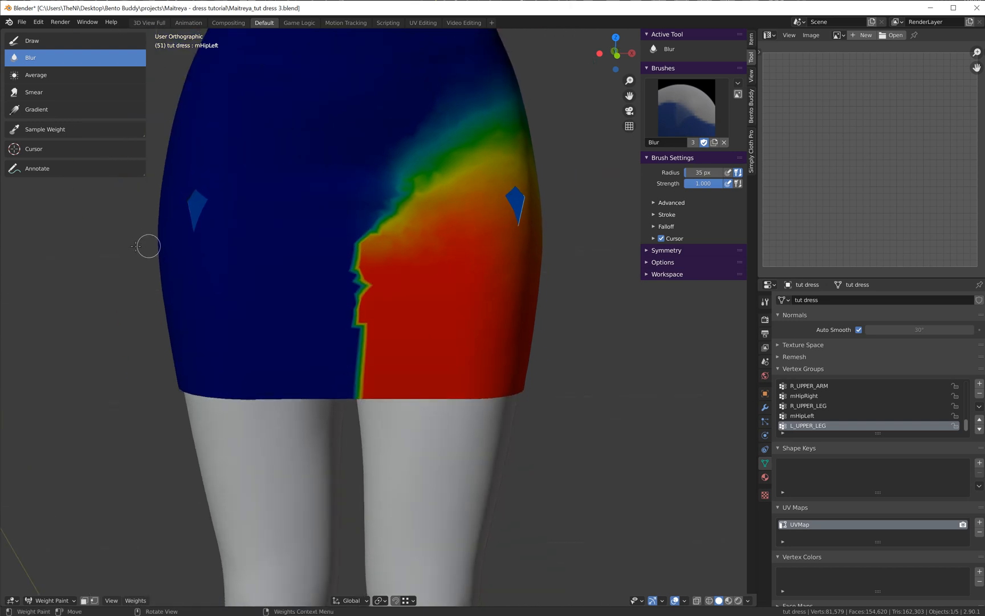
pyautogui.press('Tab')
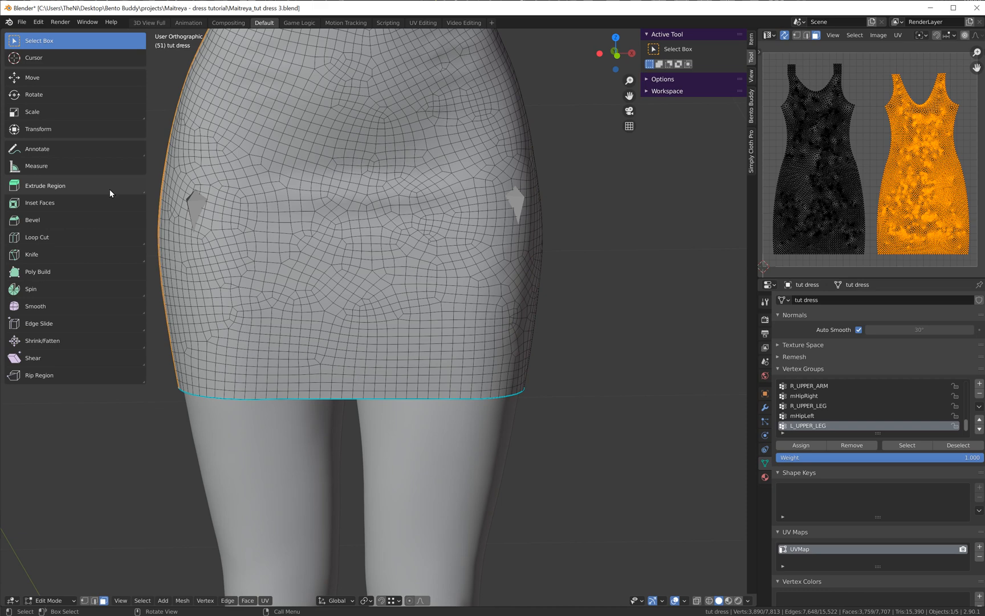
pyautogui.press('Tab')
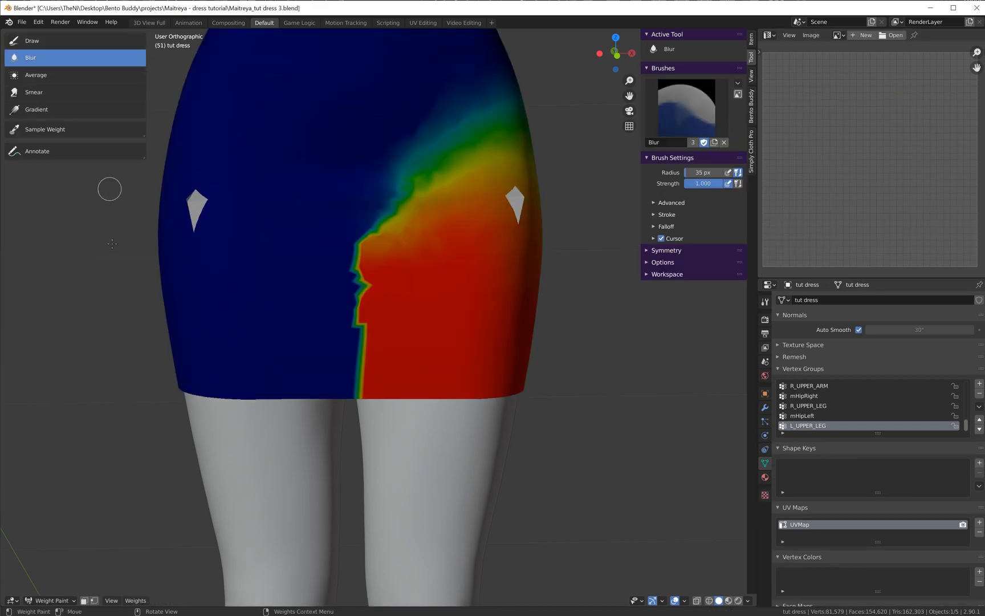
pyautogui.press('t')
pyautogui.scroll(-3, 351, 306)
pyautogui.scroll(2, 410, 203)
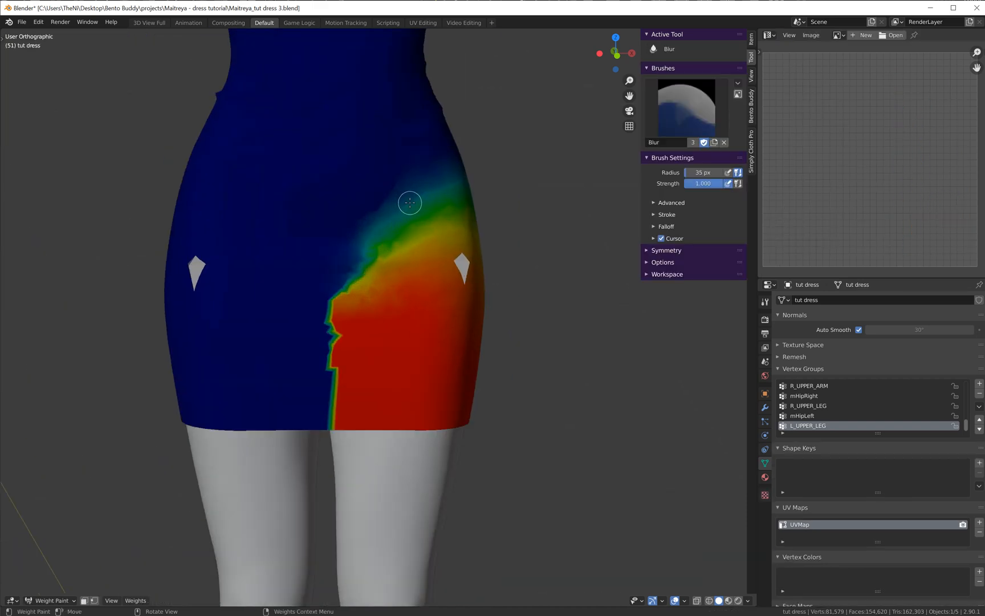
# Examine the jagged L_UPPER_LEG weight boundary along the skirt's front centre, both up close and on the whole skirt
pyautogui.scroll(1, 410, 202)
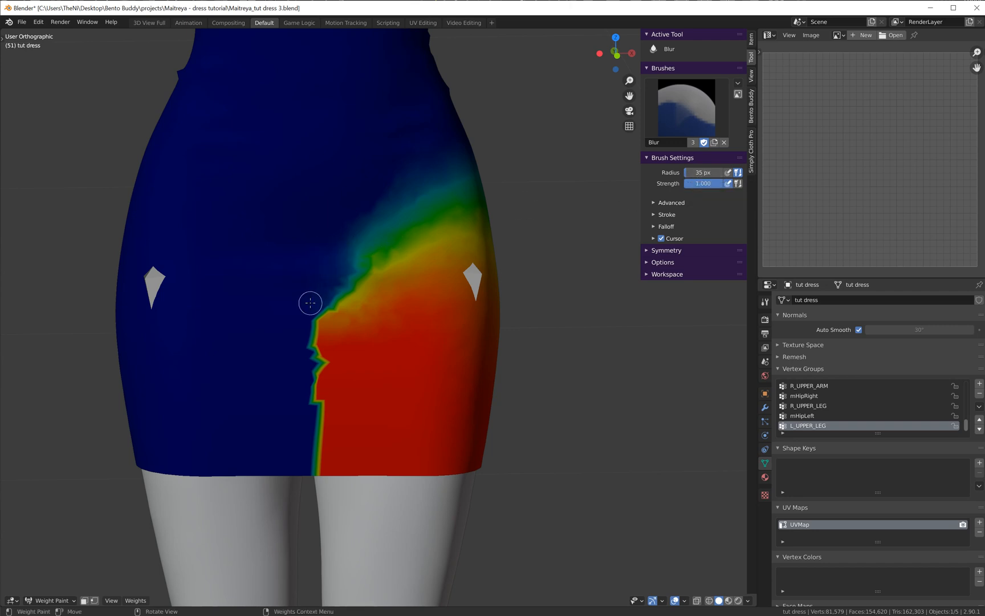
pyautogui.scroll(5, 305, 394)
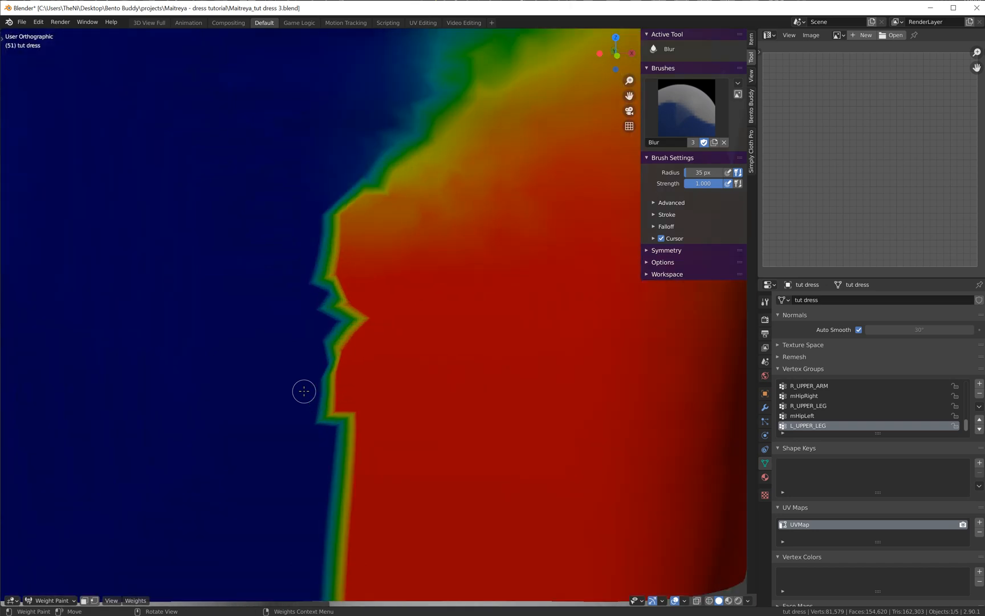
pyautogui.scroll(3, 304, 390)
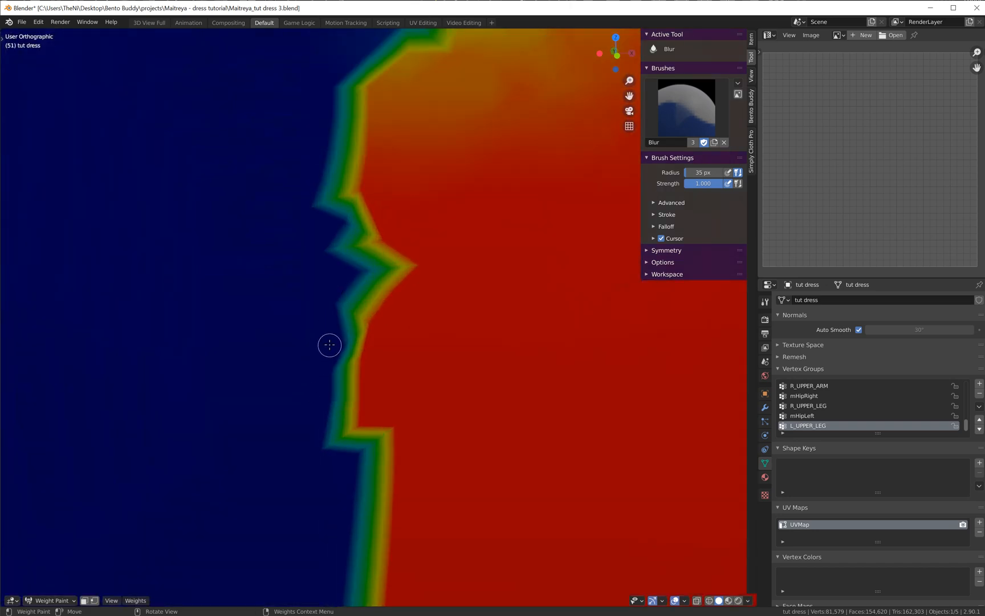
pyautogui.scroll(-10, 329, 344)
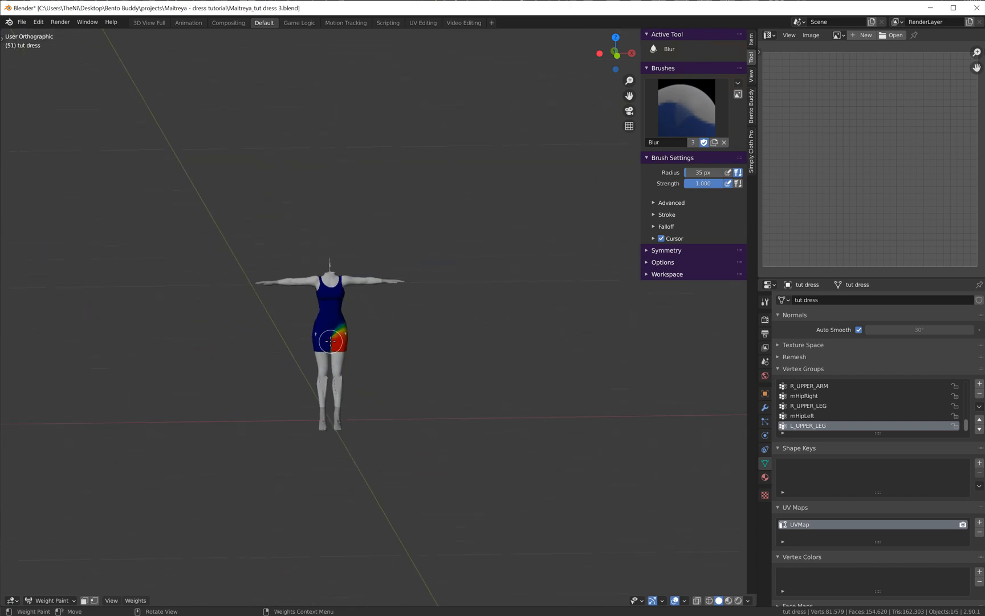
pyautogui.scroll(-5, 331, 341)
pyautogui.scroll(7, 324, 334)
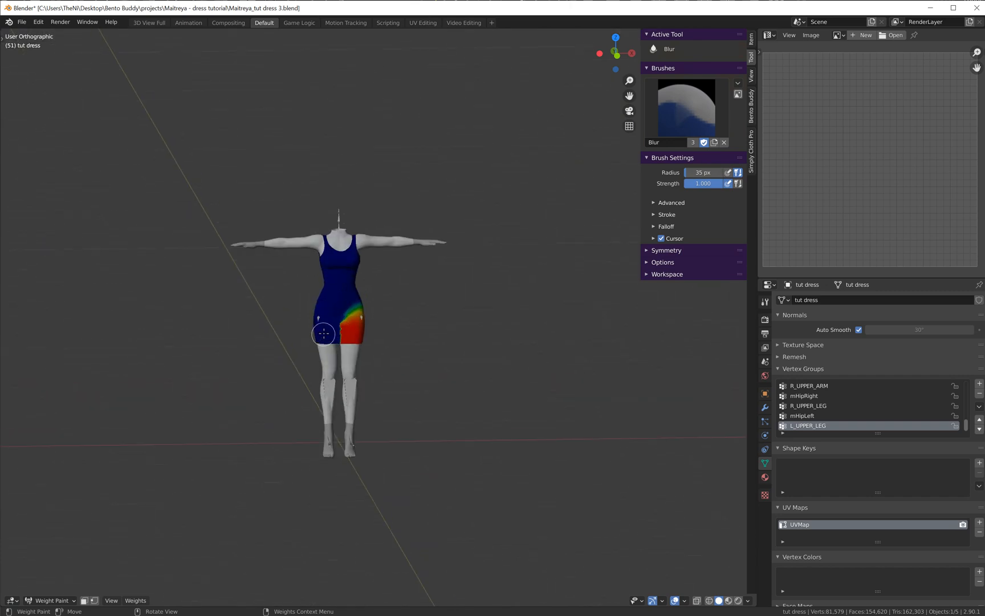
pyautogui.scroll(10, 324, 334)
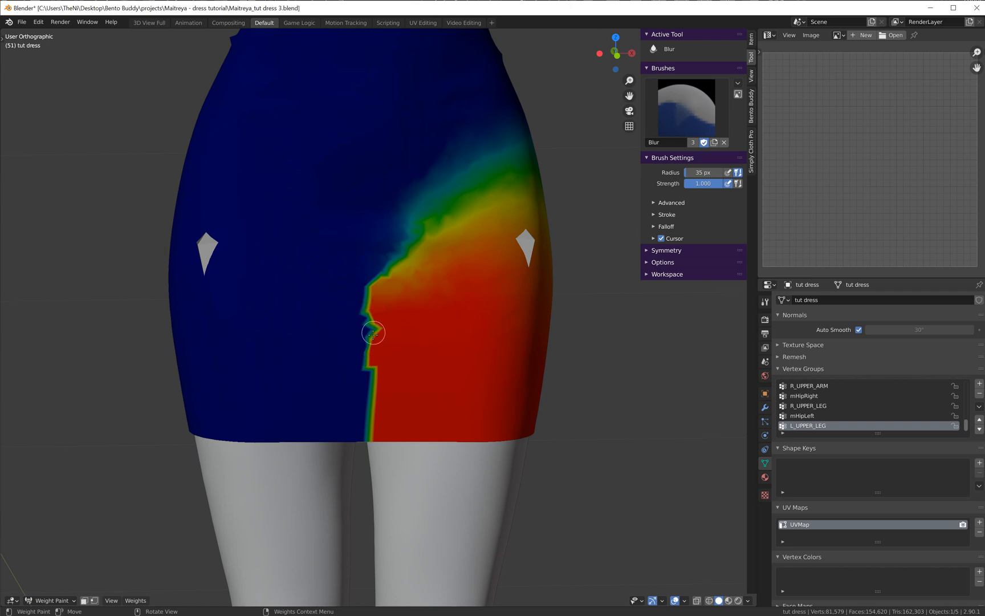
pyautogui.scroll(1, 368, 321)
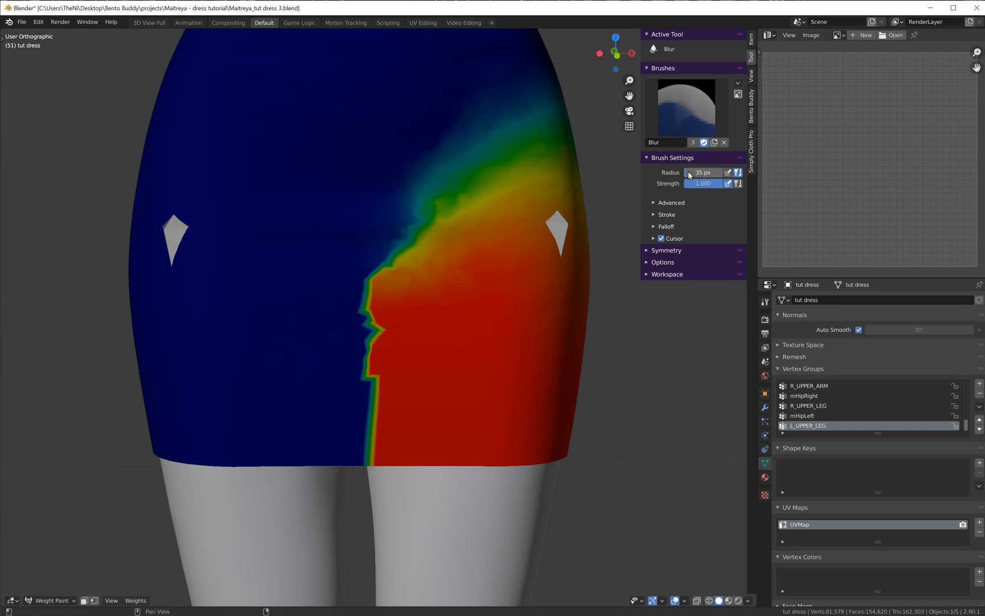
# Set the Blur brush radius to 98 px and its strength to 0.546
pyautogui.click(689, 175)
pyautogui.write('144')
pyautogui.press('Return')
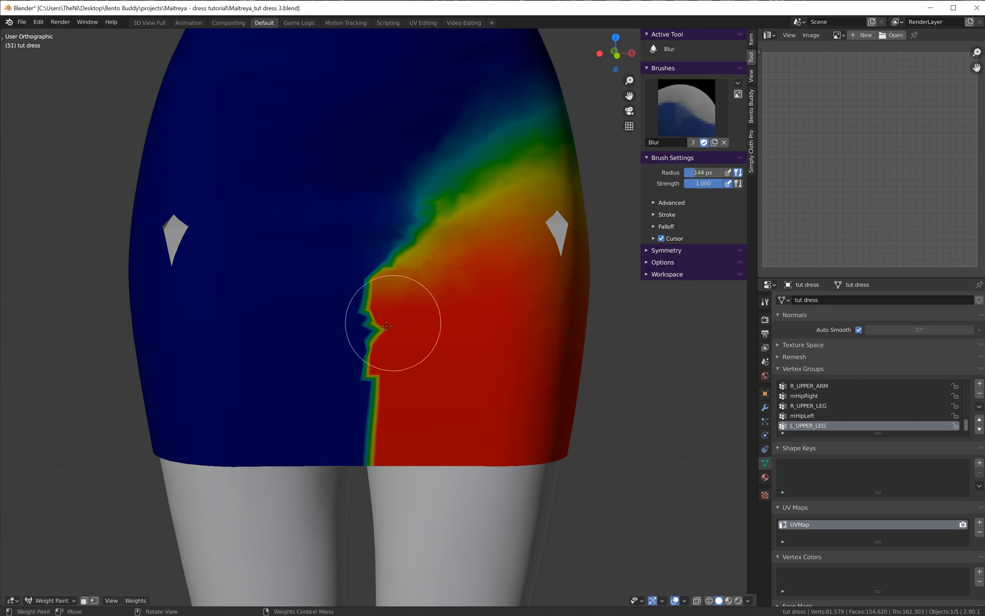
pyautogui.moveTo(697, 172); pyautogui.dragTo(694, 172)
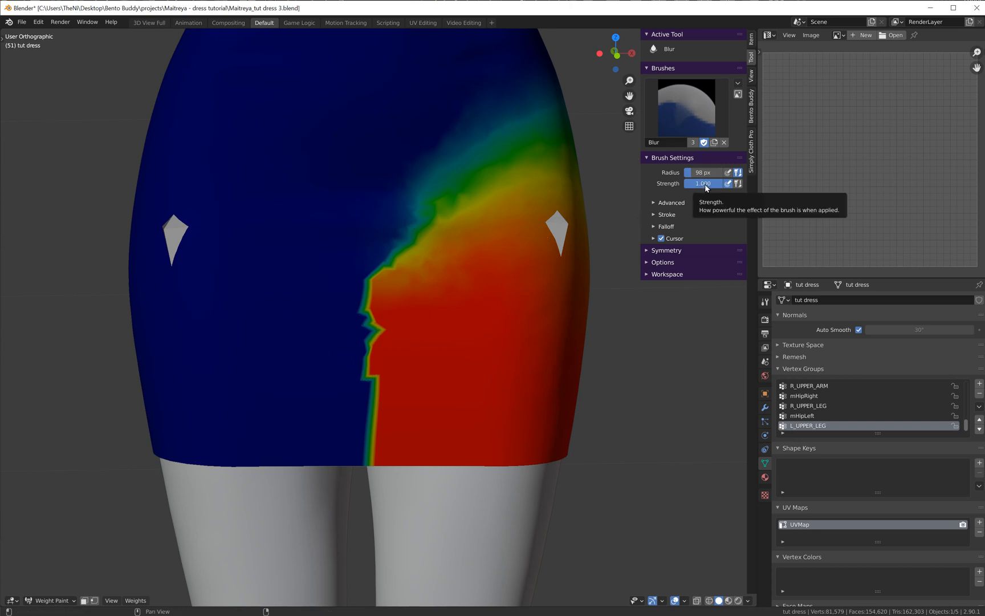
pyautogui.moveTo(718, 187); pyautogui.dragTo(707, 186)
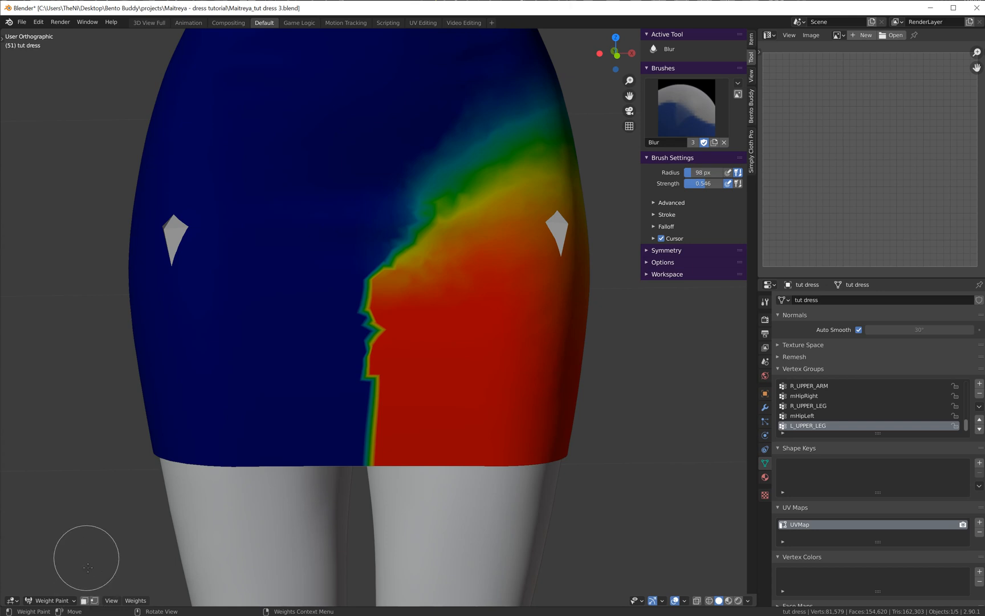
# Turn on vertex selection masking to inspect the vertices along the weight boundary, and turn it off again
pyautogui.click(94, 601)
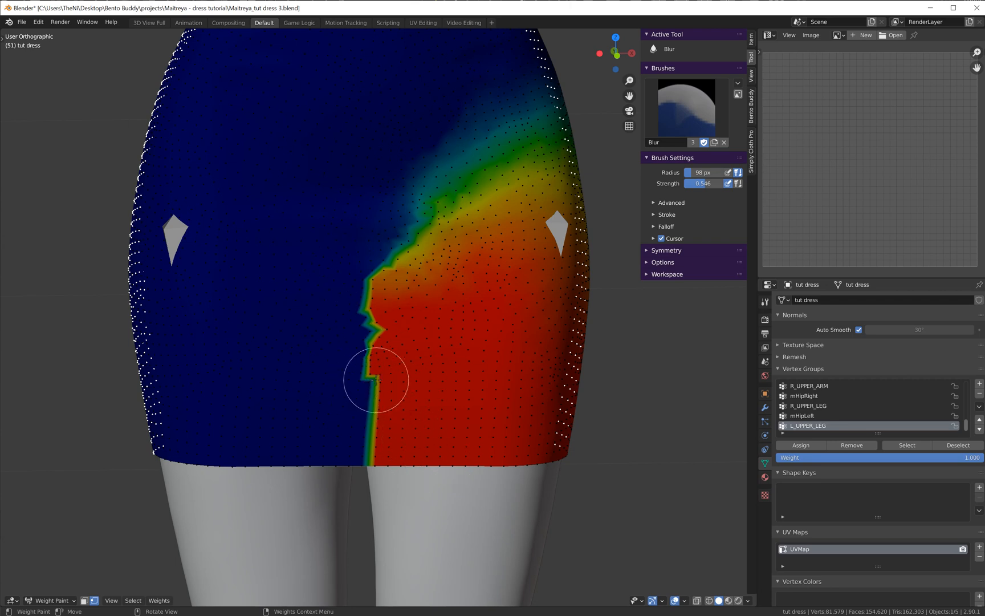
pyautogui.scroll(1, 376, 380)
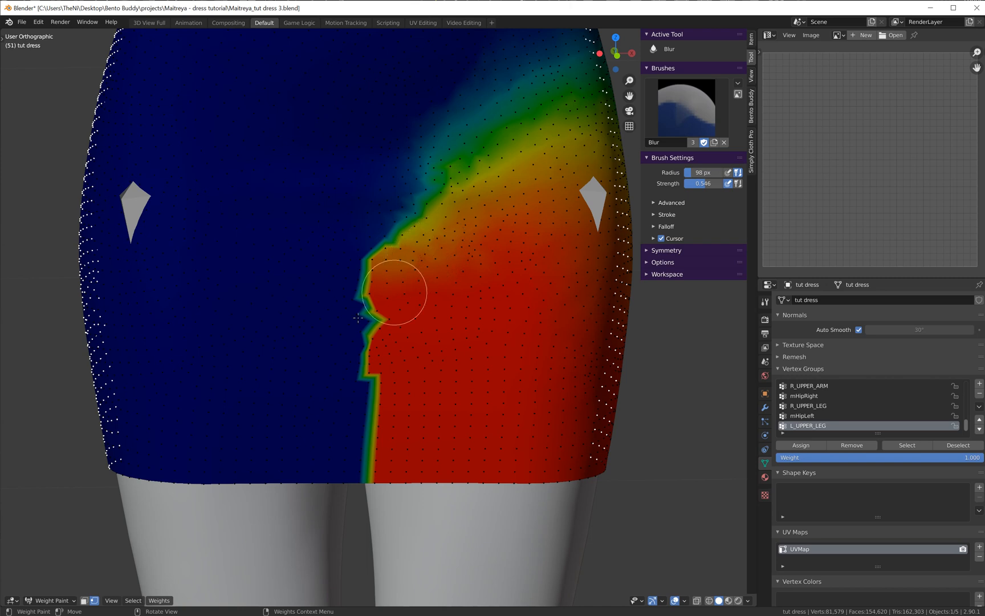
pyautogui.click(94, 601)
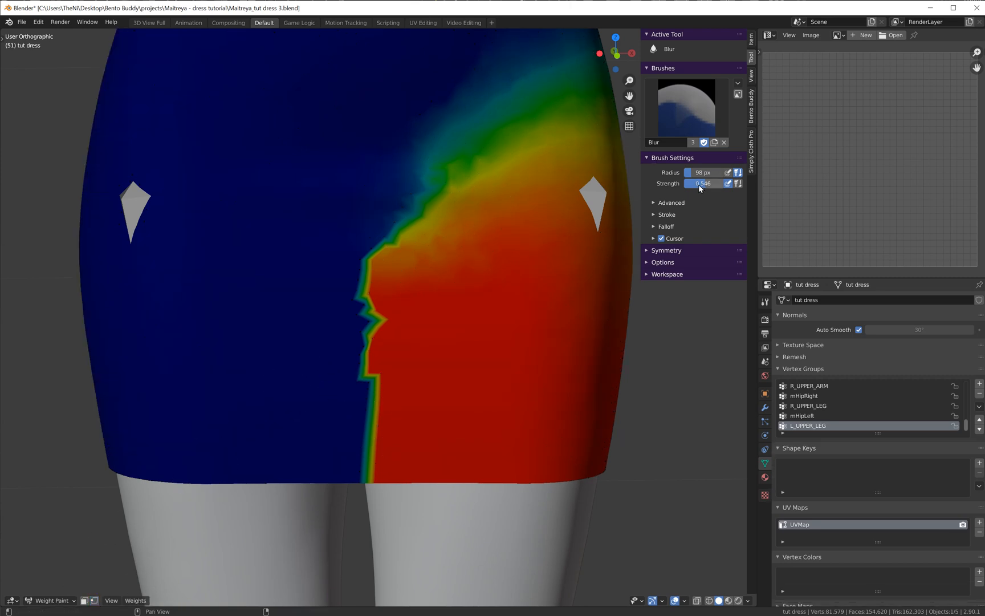
# Try blurring the upper part of the front-centre weight boundary at a brush strength of 1.000
pyautogui.moveTo(698, 184); pyautogui.dragTo(710, 184)
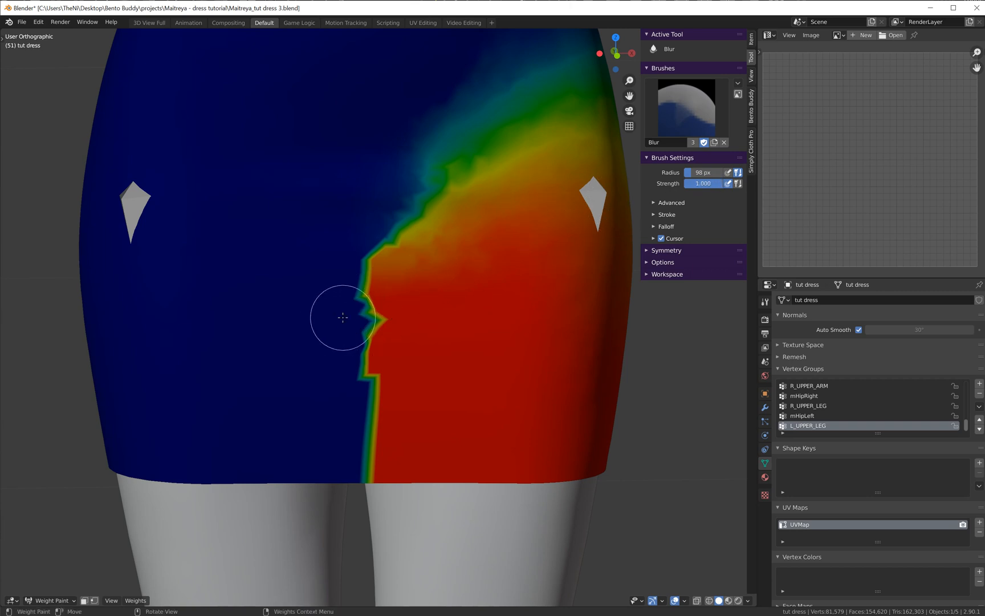
pyautogui.scroll(4, 342, 317)
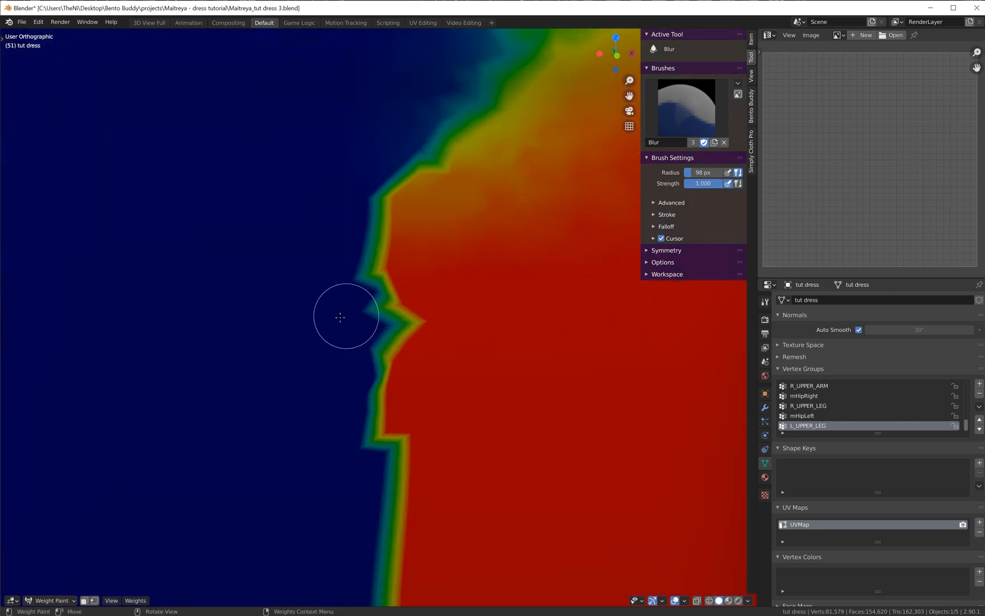
pyautogui.scroll(-1, 338, 319)
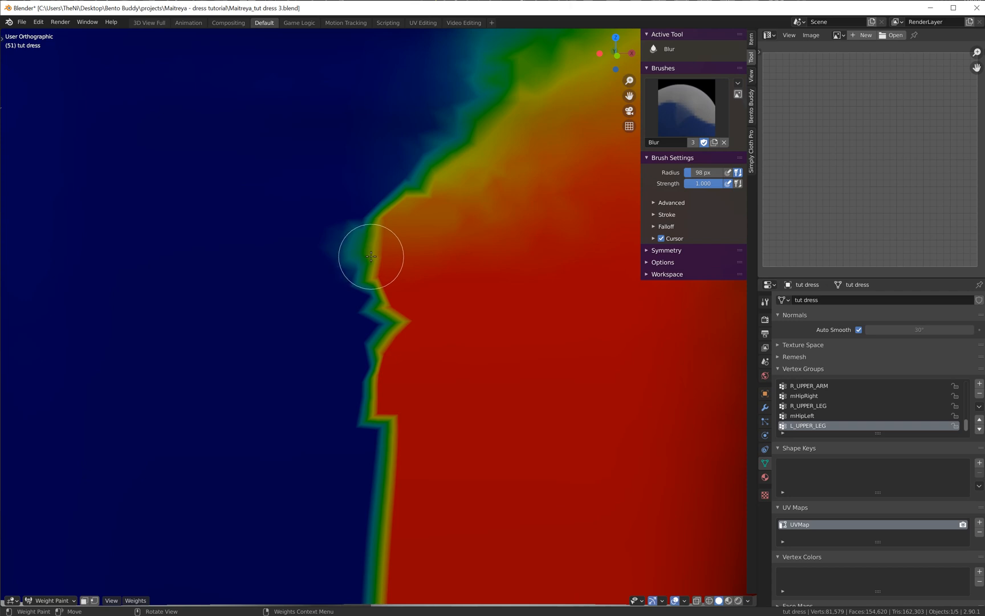
pyautogui.moveTo(371, 256); pyautogui.dragTo(372, 257)
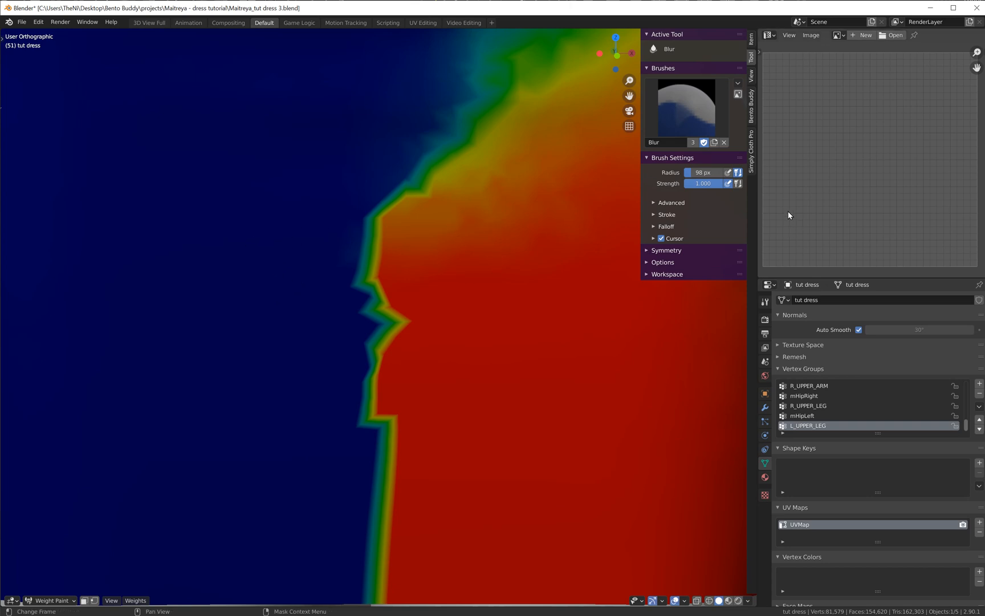
# Set the Blur strength to 0.437 and smooth the jagged front-centre weight boundary from the upper bend down to the hem
pyautogui.moveTo(719, 187); pyautogui.dragTo(709, 188)
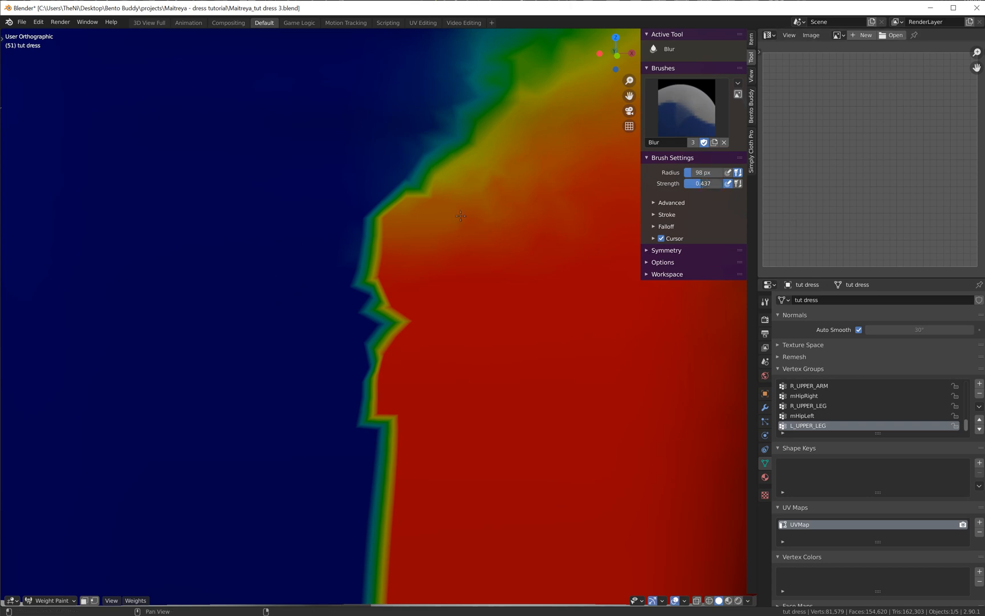
pyautogui.scroll(-2, 310, 301)
pyautogui.scroll(1, 311, 298)
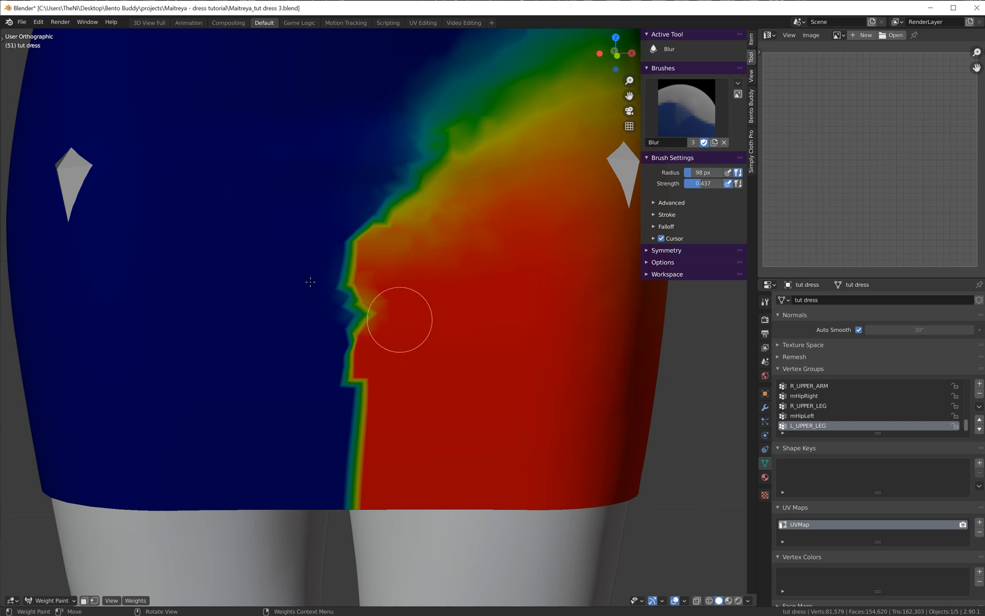
pyautogui.moveTo(251, 238); pyautogui.dragTo(509, 394)
pyautogui.moveTo(220, 209); pyautogui.dragTo(527, 369)
pyautogui.moveTo(299, 242)
pyautogui.mouseDown()
pyautogui.moveTo(426, 321)
pyautogui.moveTo(457, 328)
pyautogui.mouseUp()
pyautogui.moveTo(261, 213); pyautogui.dragTo(537, 380)
pyautogui.moveTo(257, 182); pyautogui.dragTo(425, 281)
pyautogui.moveTo(293, 181)
pyautogui.mouseDown()
pyautogui.moveTo(450, 282)
pyautogui.moveTo(570, 343)
pyautogui.moveTo(318, 159)
pyautogui.moveTo(519, 286)
pyautogui.moveTo(427, 200)
pyautogui.moveTo(210, 238)
pyautogui.moveTo(513, 416)
pyautogui.moveTo(465, 421)
pyautogui.mouseUp()
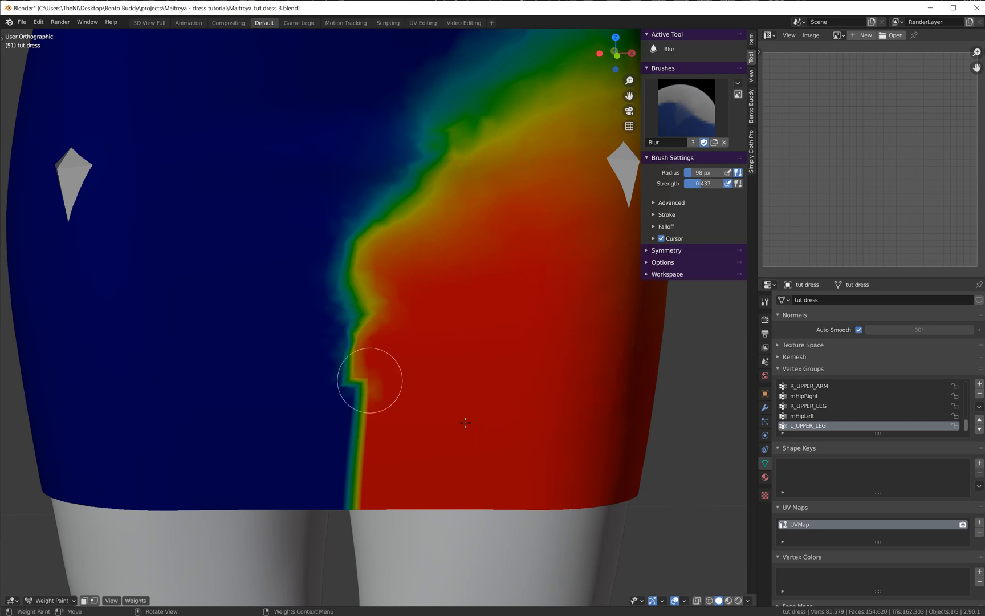
pyautogui.moveTo(312, 405)
pyautogui.mouseDown()
pyautogui.moveTo(205, 413)
pyautogui.moveTo(223, 453)
pyautogui.moveTo(479, 539)
pyautogui.moveTo(449, 461)
pyautogui.moveTo(209, 394)
pyautogui.moveTo(290, 362)
pyautogui.moveTo(117, 336)
pyautogui.moveTo(236, 380)
pyautogui.moveTo(697, 445)
pyautogui.mouseUp()
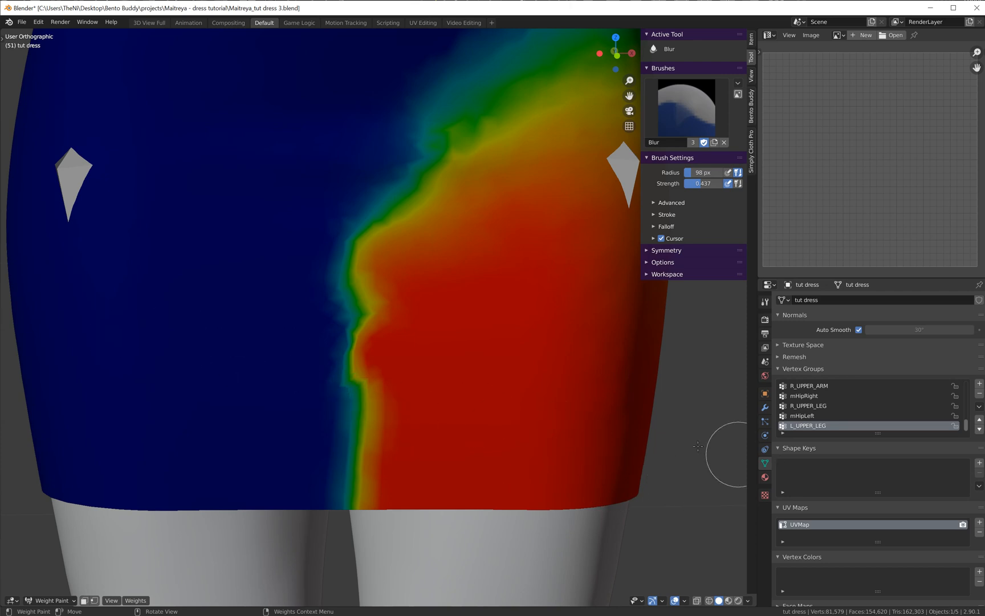
pyautogui.moveTo(510, 431)
pyautogui.mouseDown()
pyautogui.moveTo(24, 229)
pyautogui.moveTo(256, 414)
pyautogui.moveTo(384, 458)
pyautogui.moveTo(345, 410)
pyautogui.moveTo(504, 455)
pyautogui.moveTo(308, 360)
pyautogui.moveTo(272, 326)
pyautogui.moveTo(474, 384)
pyautogui.moveTo(504, 444)
pyautogui.moveTo(201, 370)
pyautogui.moveTo(373, 452)
pyautogui.mouseUp()
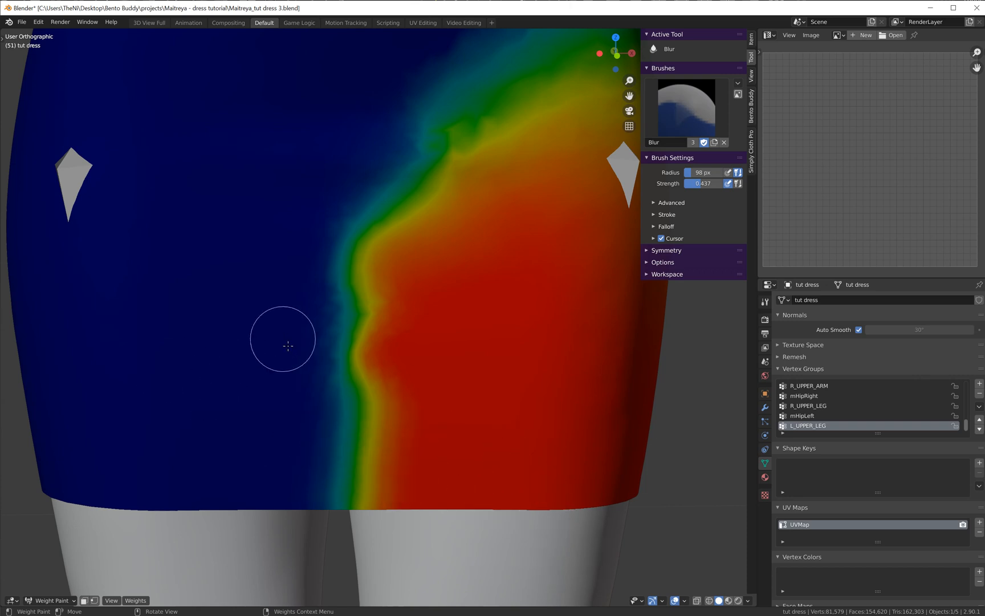
# Set the Blur strength to 0.529 and blur the front-centre boundary further into a wider, even gradient down to the hem
pyautogui.scroll(-3, 489, 241)
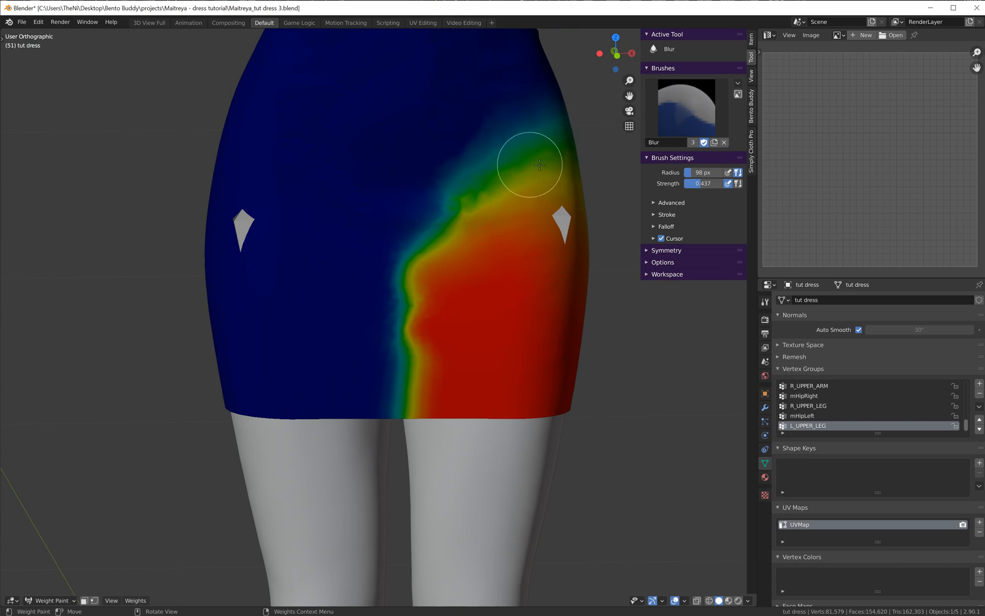
pyautogui.scroll(3, 471, 370)
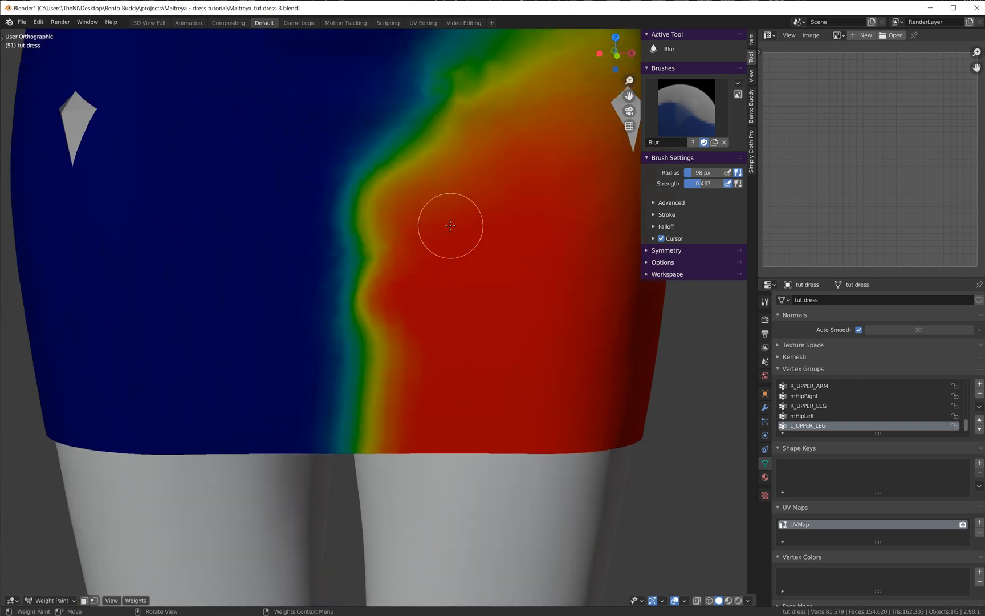
pyautogui.scroll(-3, 451, 225)
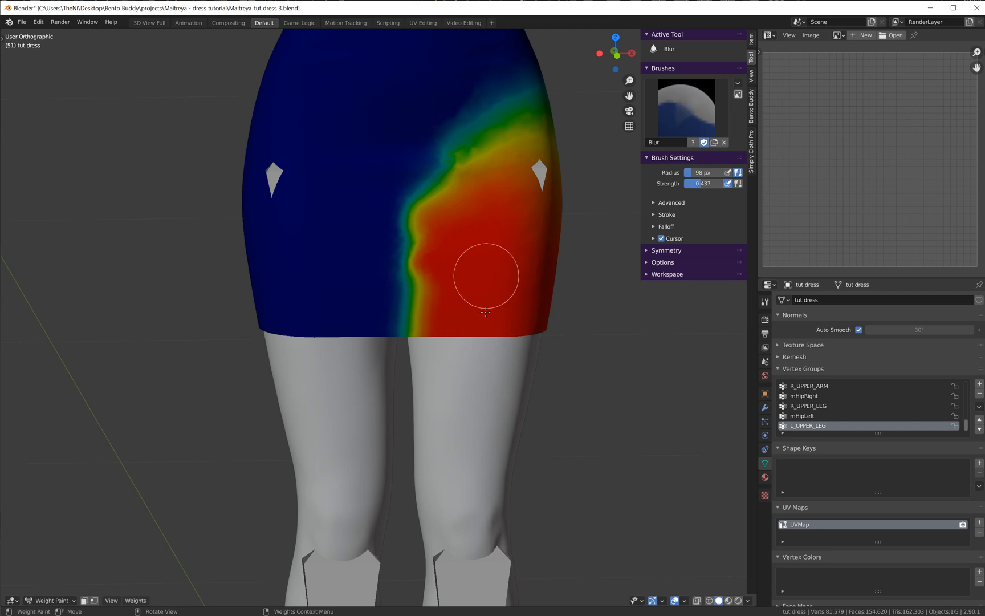
pyautogui.scroll(2, 472, 338)
pyautogui.scroll(-1, 450, 281)
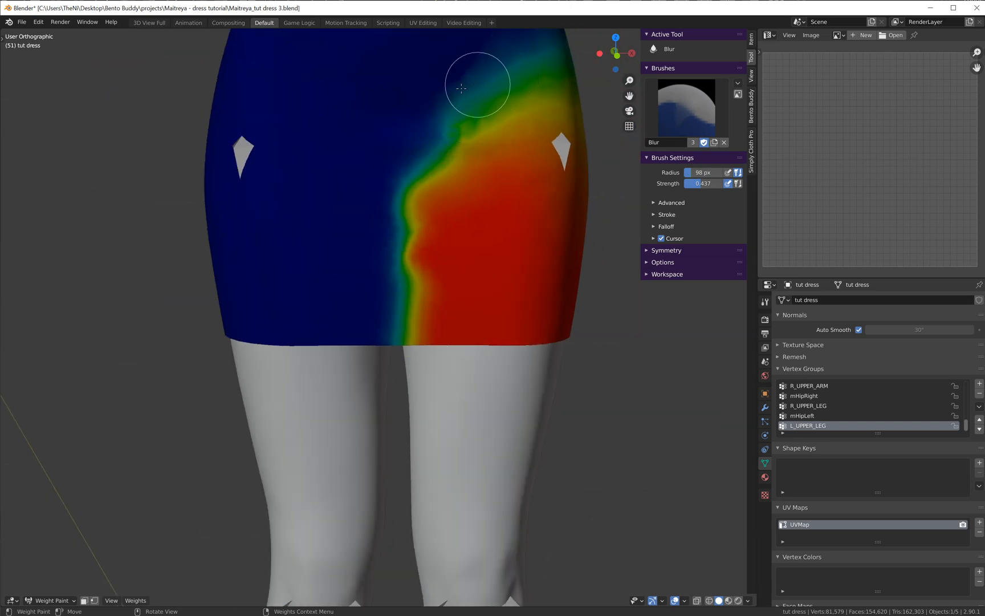
pyautogui.scroll(4, 399, 262)
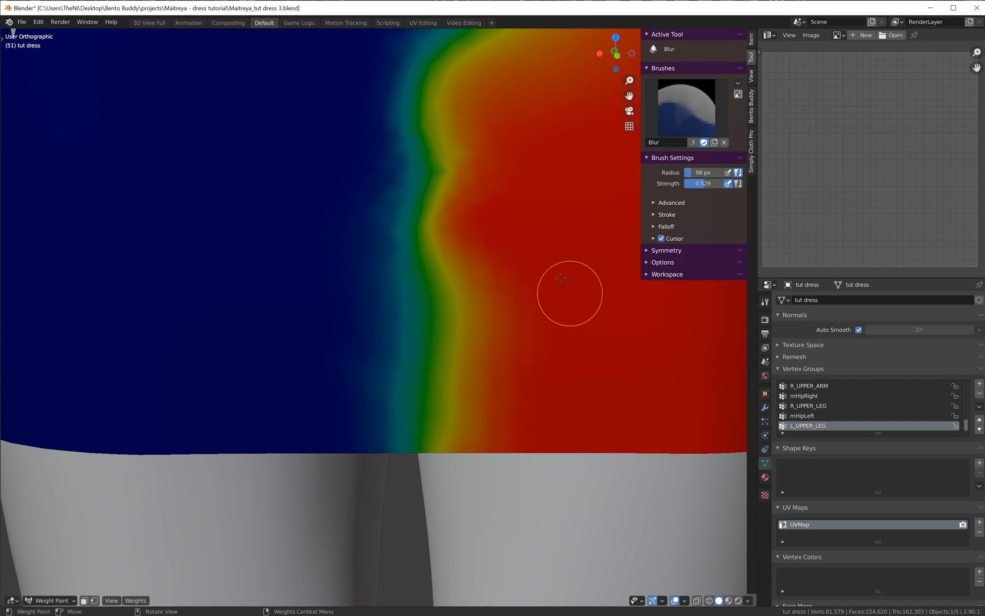
pyautogui.scroll(-2, 514, 234)
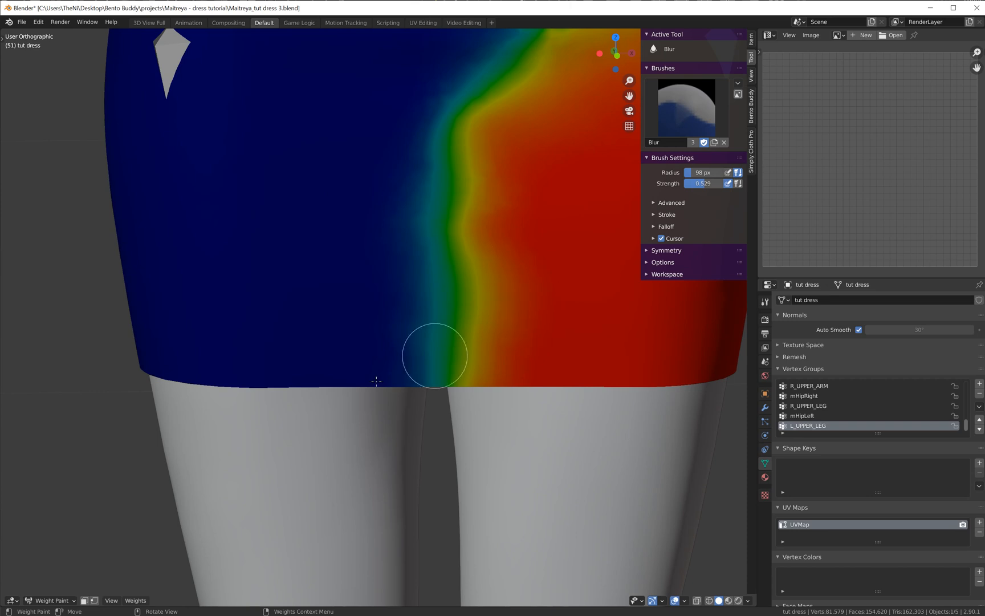
pyautogui.scroll(-3, 376, 381)
pyautogui.scroll(2, 392, 308)
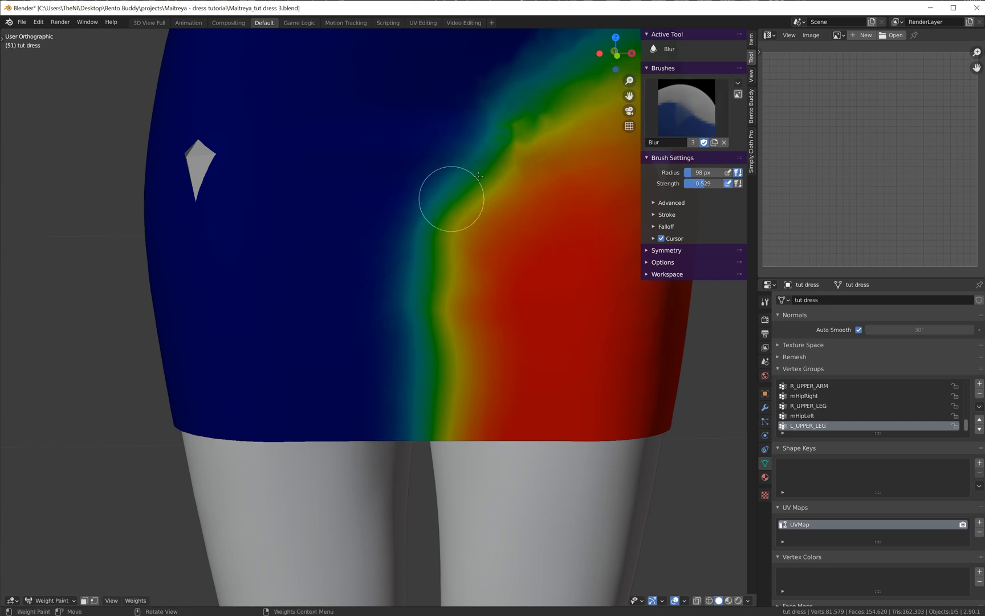
pyautogui.scroll(1, 468, 319)
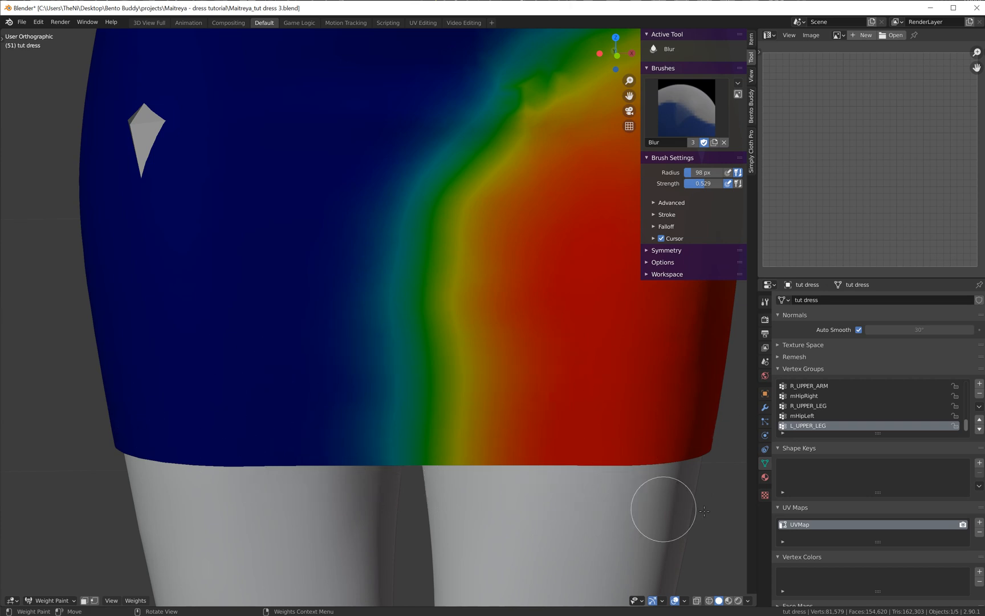
# Inspect the blurred weight gradient from below the hem, from the front and across the whole dress
pyautogui.scroll(-4, 541, 419)
pyautogui.moveTo(546, 444); pyautogui.dragTo(396, 336, button='middle')
pyautogui.scroll(4, 482, 440)
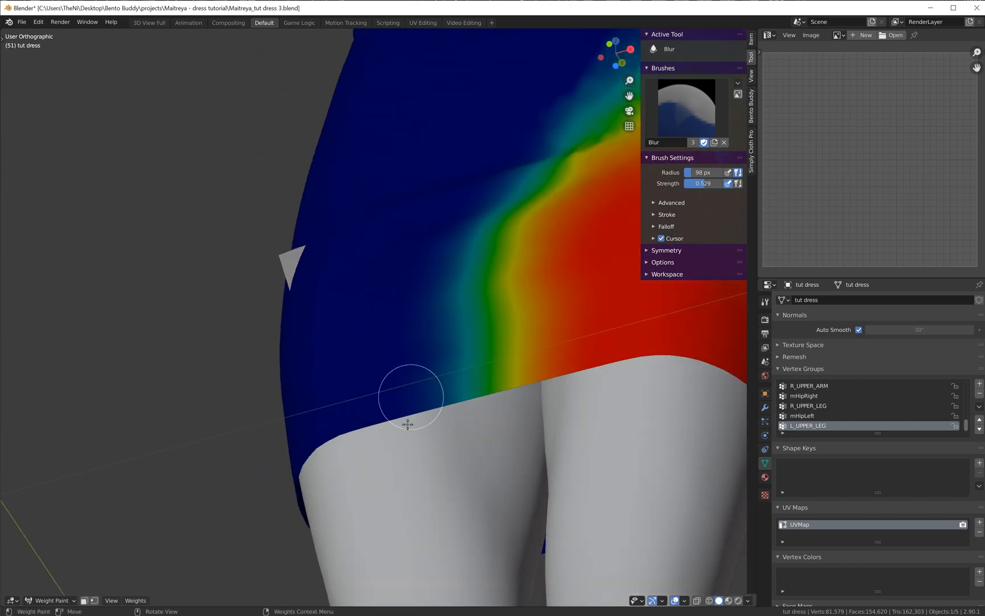
pyautogui.moveTo(407, 424); pyautogui.dragTo(492, 562, button='middle')
pyautogui.press('KP_1')
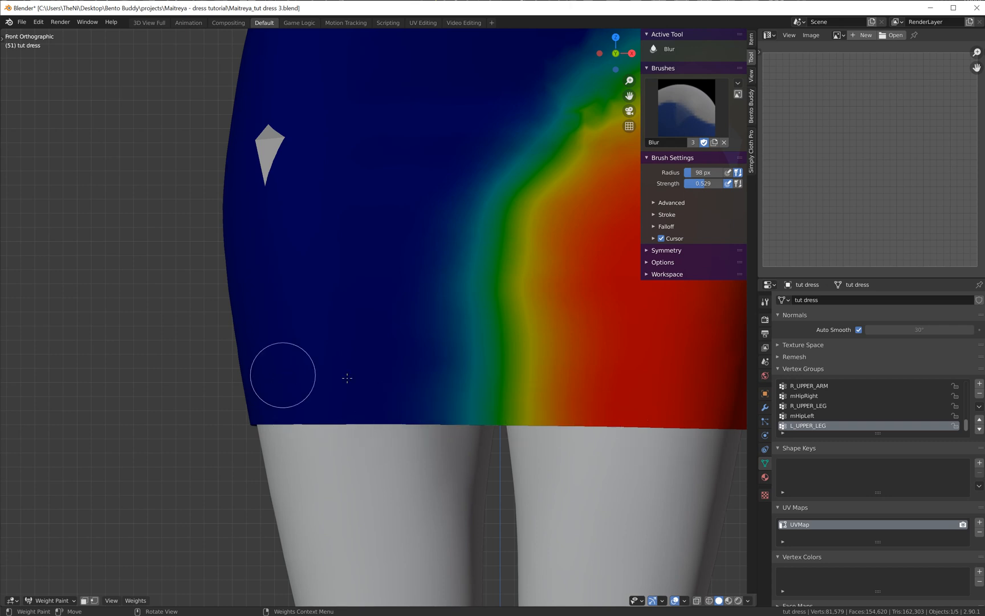
pyautogui.scroll(-1, 185, 434)
pyautogui.moveTo(319, 442); pyautogui.dragTo(282, 411, button='middle')
pyautogui.scroll(4, 240, 356)
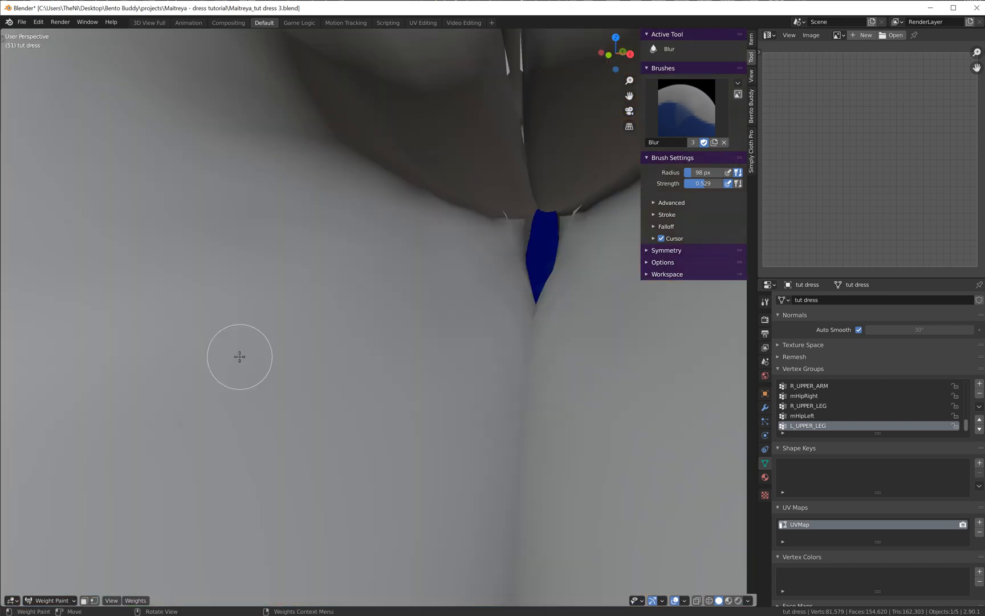
pyautogui.scroll(-2, 392, 354)
pyautogui.scroll(-4, 393, 350)
pyautogui.scroll(-2, 433, 351)
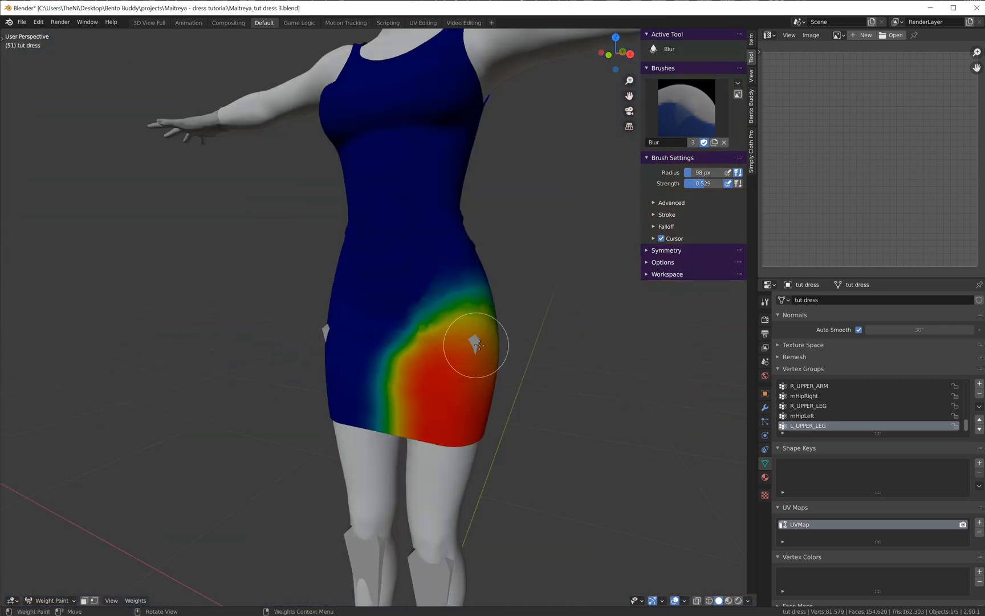
# Switch the dress from Weight Paint to Object Mode
pyautogui.click(59, 602)
pyautogui.click(56, 589)
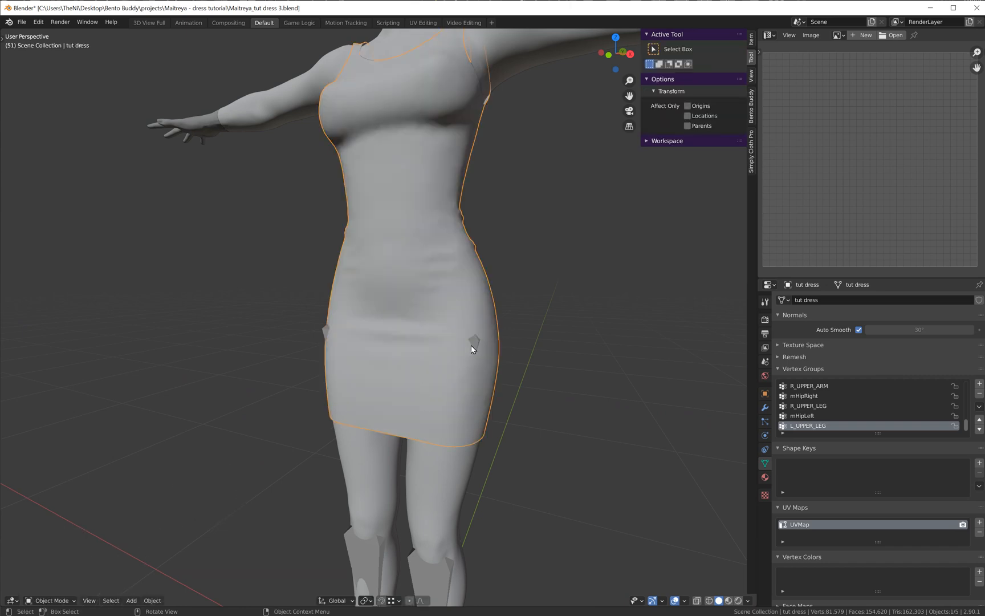
# Select the BentoBuddy armature and switch it to Pose Mode
pyautogui.click(473, 350)
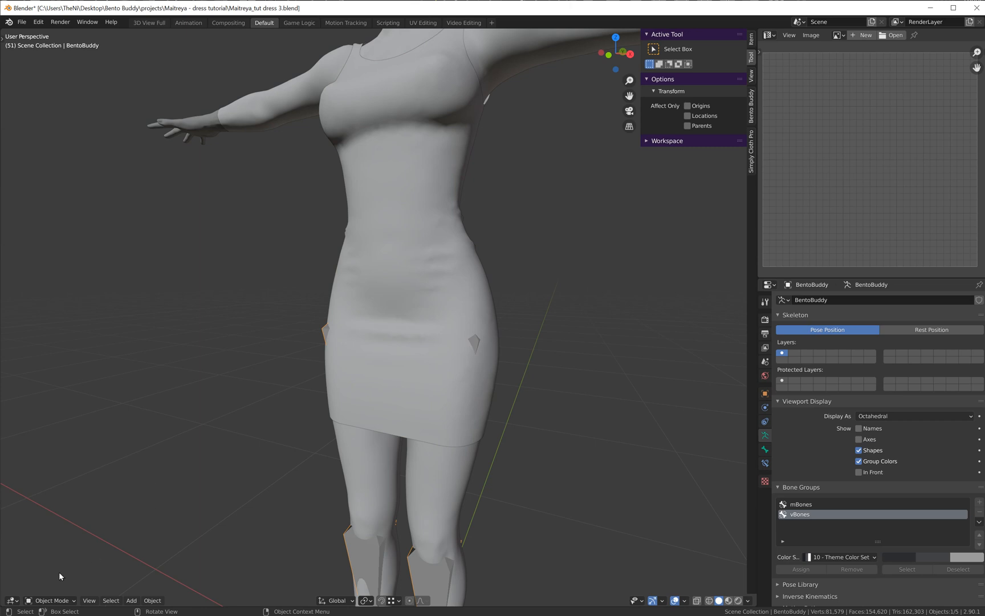
pyautogui.click(54, 602)
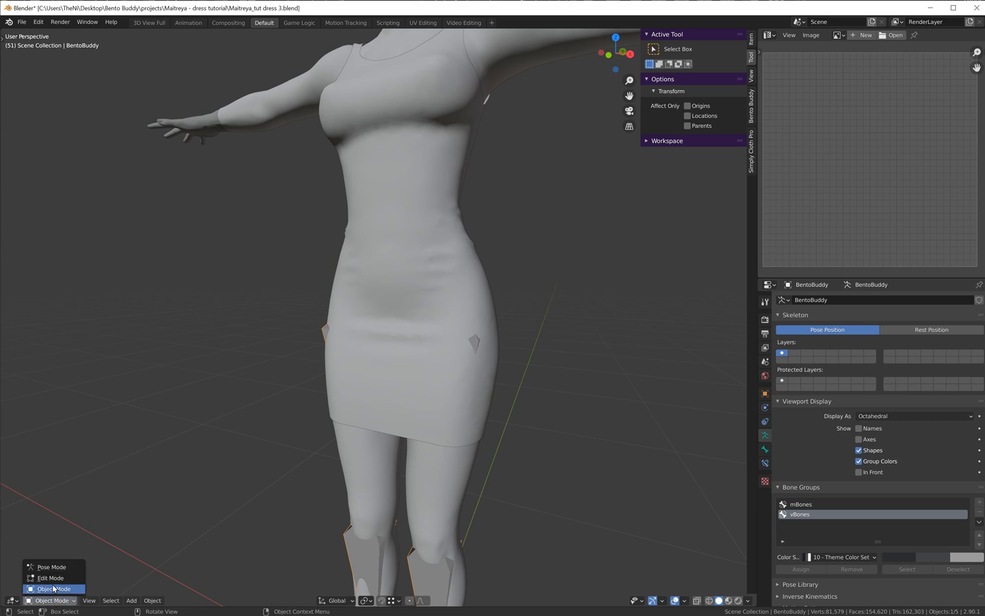
pyautogui.click(51, 567)
# Select the dress again and switch it to Weight Paint mode
pyautogui.click(410, 388)
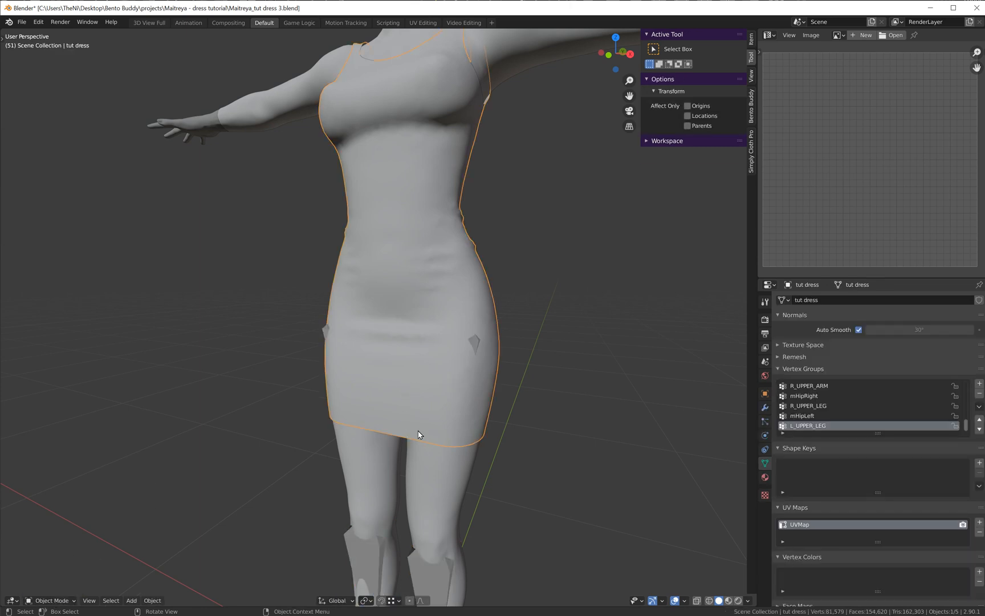
pyautogui.moveTo(419, 433); pyautogui.dragTo(441, 357, button='middle')
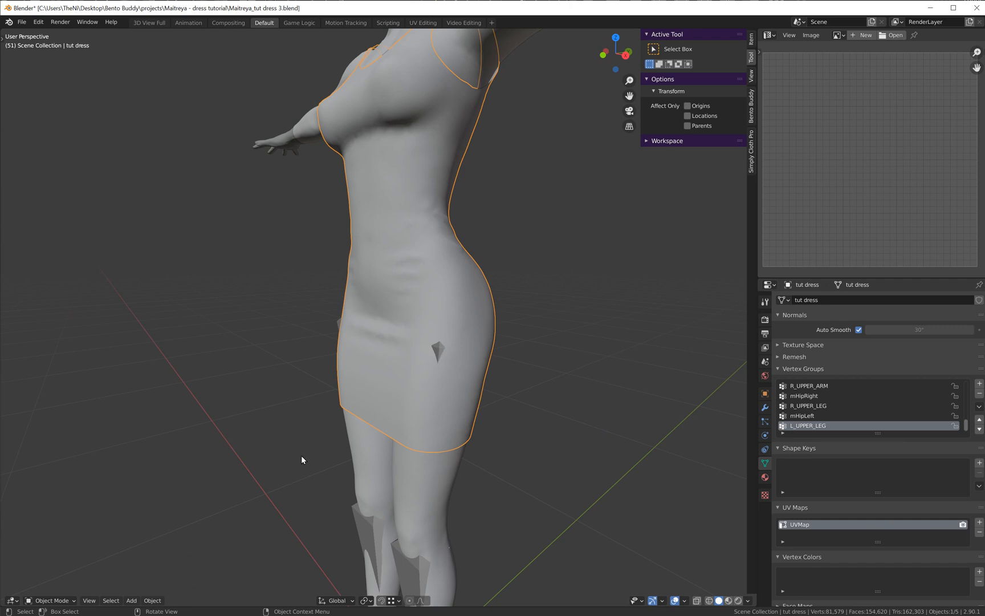
pyautogui.click(62, 605)
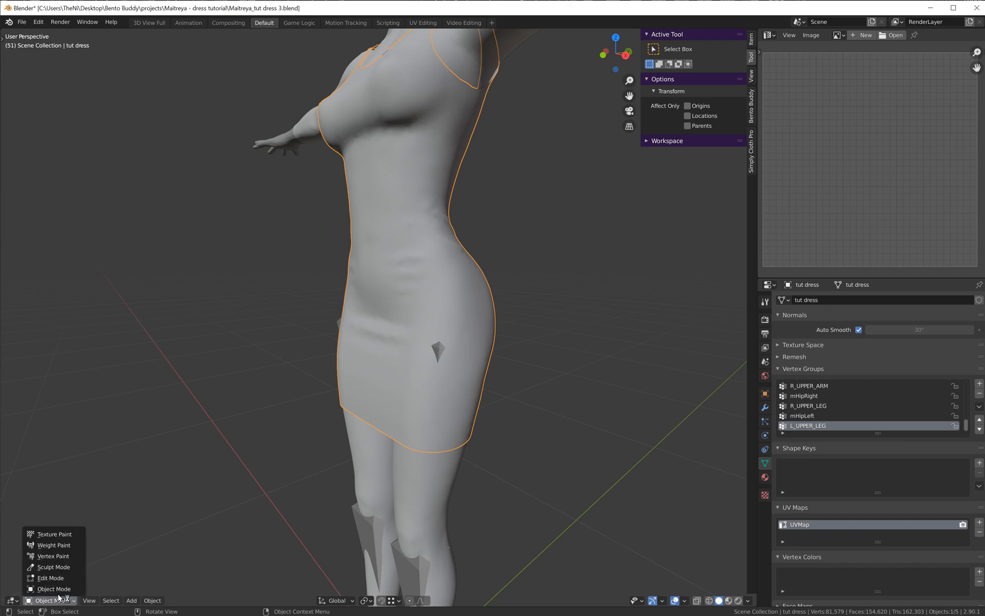
pyautogui.click(54, 545)
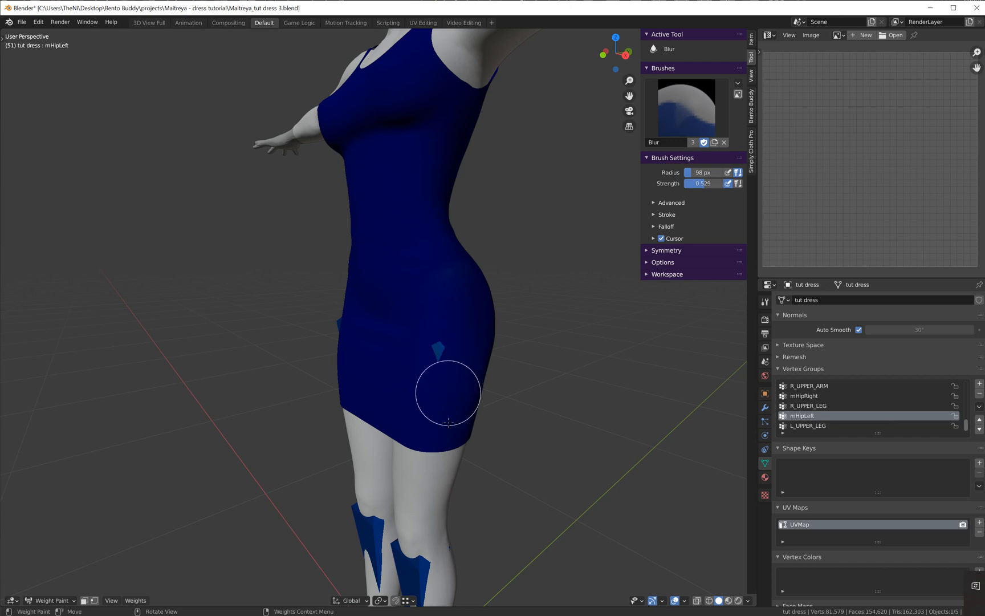
# Select the mHipLeft bone and rotate it about 42° in side view to raise the left leg forward
pyautogui.moveTo(465, 540); pyautogui.dragTo(418, 538, button='middle')
pyautogui.press('r')
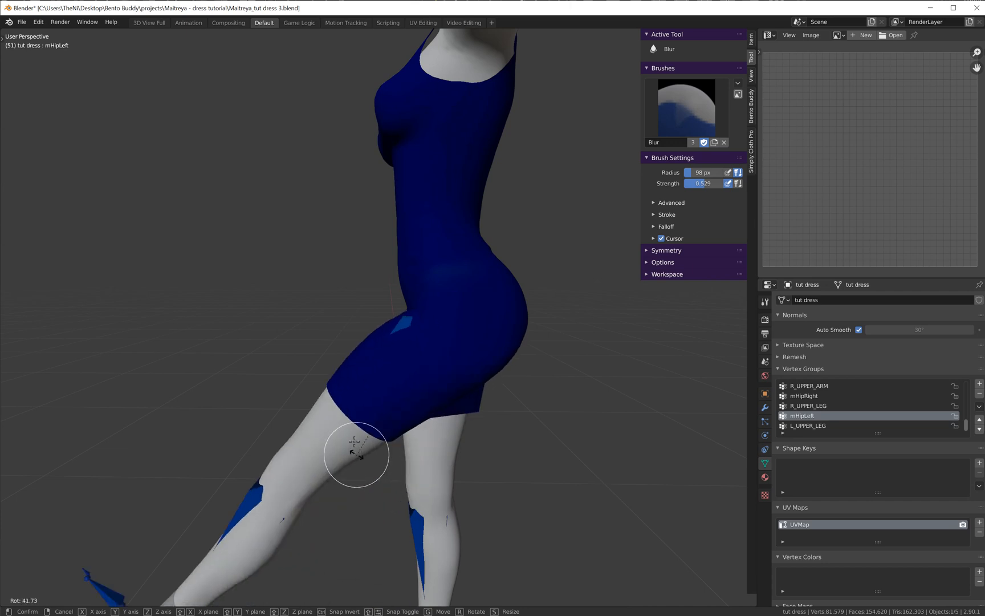
pyautogui.click(356, 435)
# Examine how the skirt deforms around the raised left leg from the front, the side and below the hem
pyautogui.moveTo(357, 435)
pyautogui.mouseDown(button='middle')
pyautogui.moveTo(521, 395)
pyautogui.moveTo(495, 396)
pyautogui.moveTo(507, 422)
pyautogui.moveTo(447, 432)
pyautogui.mouseUp(button='middle')
pyautogui.scroll(5, 435, 439)
pyautogui.moveTo(364, 451); pyautogui.dragTo(320, 439, button='middle')
pyautogui.scroll(-8, 365, 433)
pyautogui.scroll(5, 319, 440)
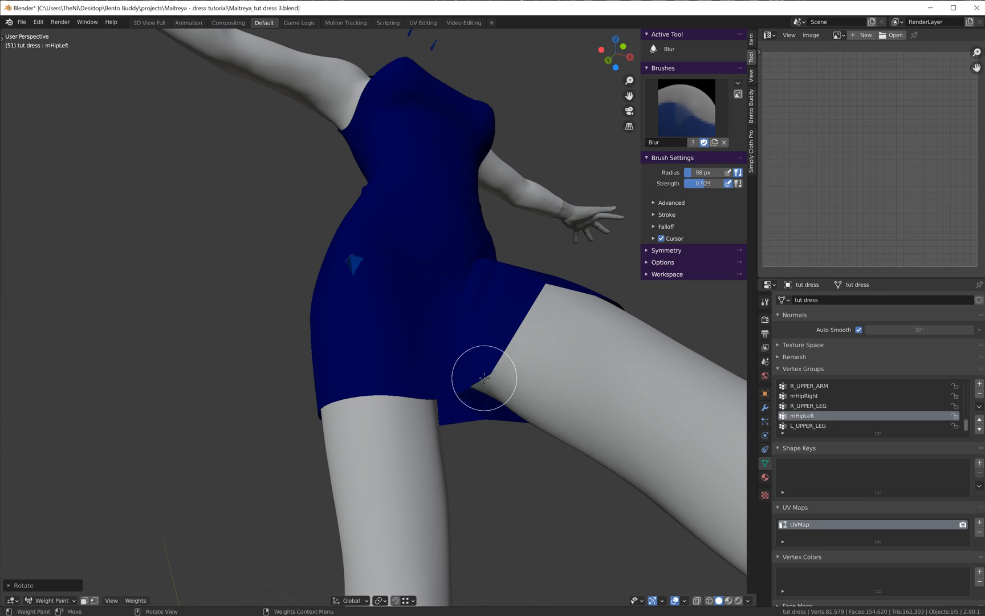
pyautogui.moveTo(479, 380); pyautogui.dragTo(503, 425, button='middle')
pyautogui.scroll(2, 575, 393)
pyautogui.scroll(-2, 562, 402)
pyautogui.moveTo(561, 404); pyautogui.dragTo(542, 404, button='middle')
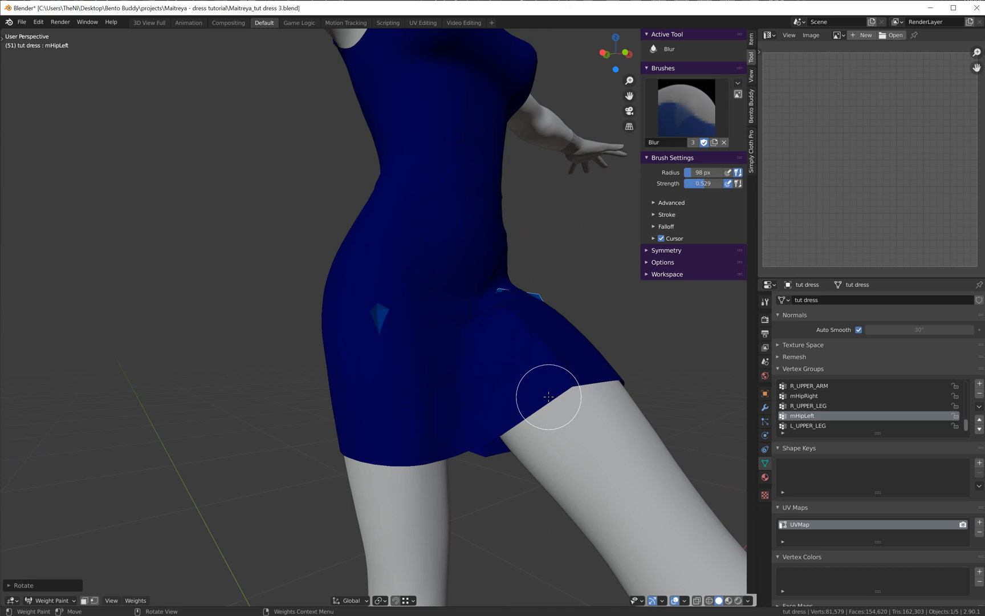
pyautogui.scroll(2, 575, 418)
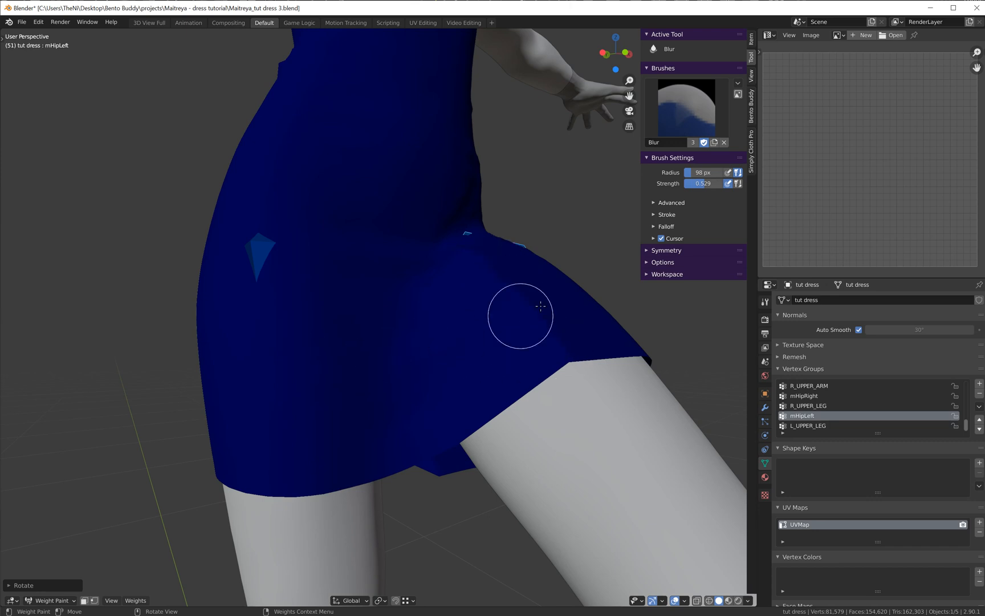
pyautogui.moveTo(574, 389); pyautogui.dragTo(521, 409, button='middle')
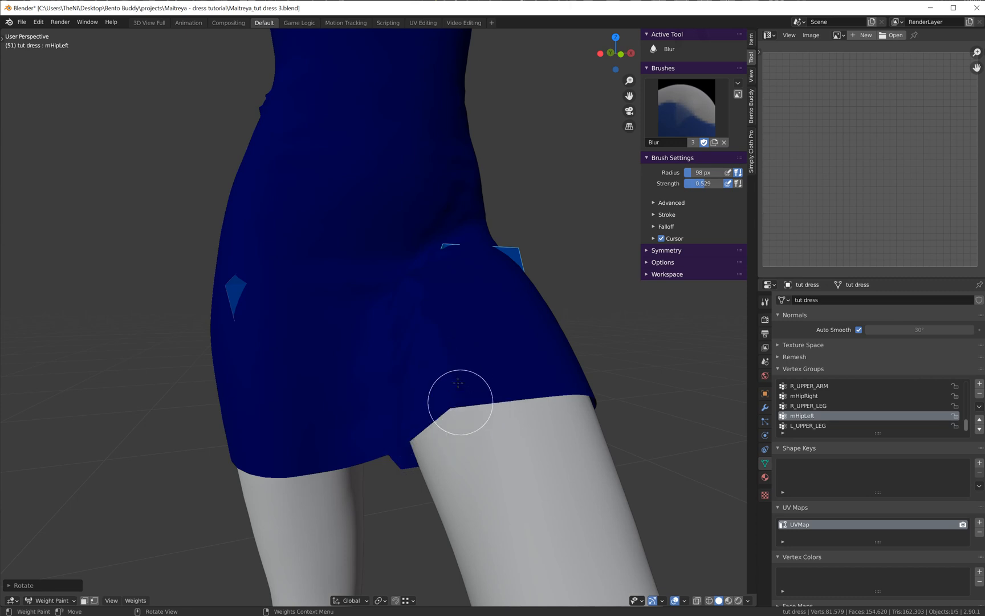
pyautogui.moveTo(389, 464); pyautogui.dragTo(389, 464, button='middle')
pyautogui.moveTo(393, 447); pyautogui.dragTo(440, 374, button='middle')
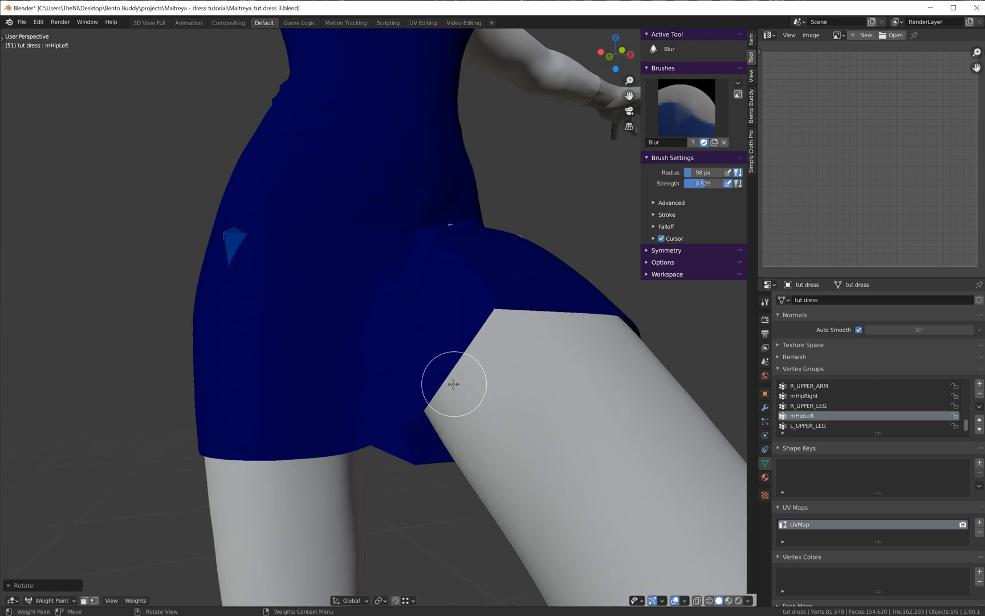
pyautogui.moveTo(488, 387); pyautogui.dragTo(492, 406, button='middle')
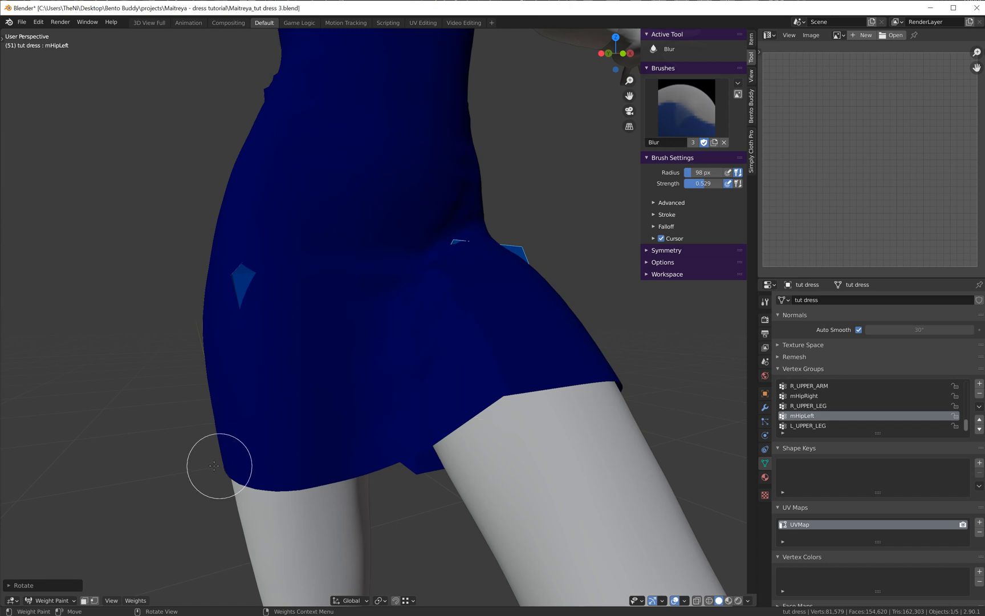
# Enable face selection masking on the dress and examine the stretched faces between the raised thigh and the front centre
pyautogui.click(85, 601)
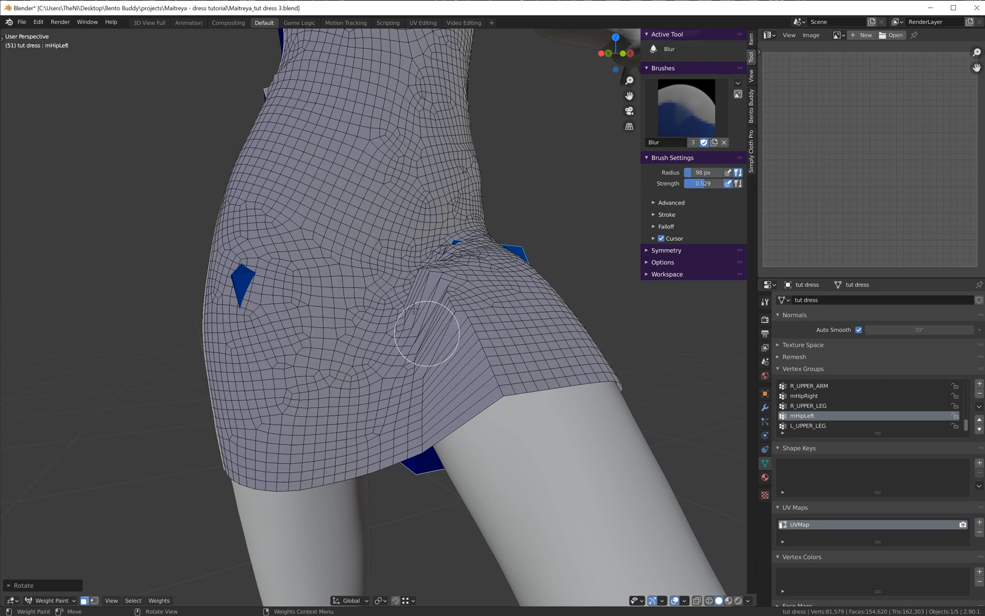
pyautogui.moveTo(572, 433); pyautogui.dragTo(582, 431, button='middle')
pyautogui.scroll(3, 578, 432)
pyautogui.scroll(-4, 575, 428)
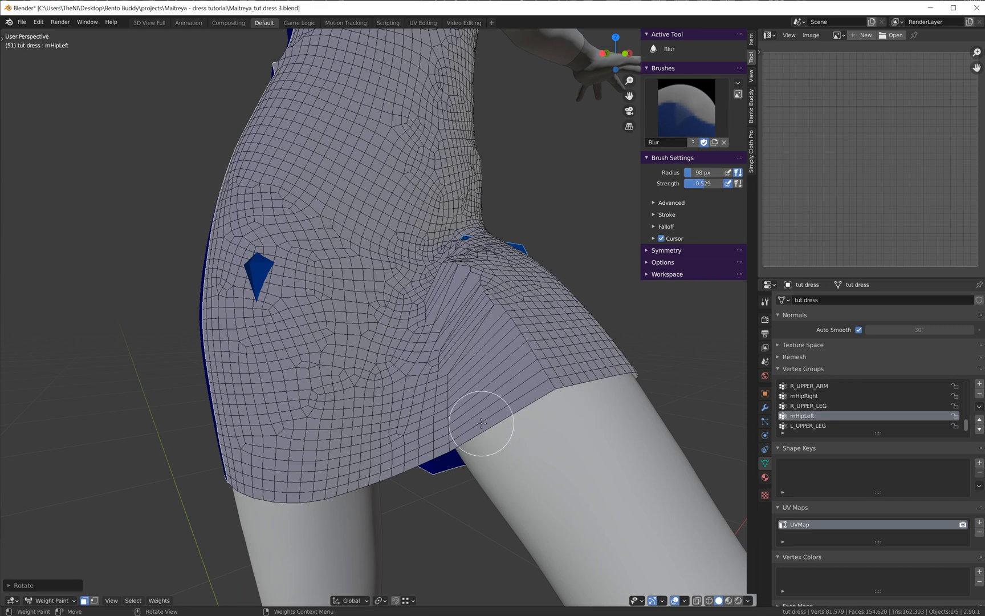
pyautogui.scroll(3, 482, 423)
pyautogui.scroll(-3, 393, 385)
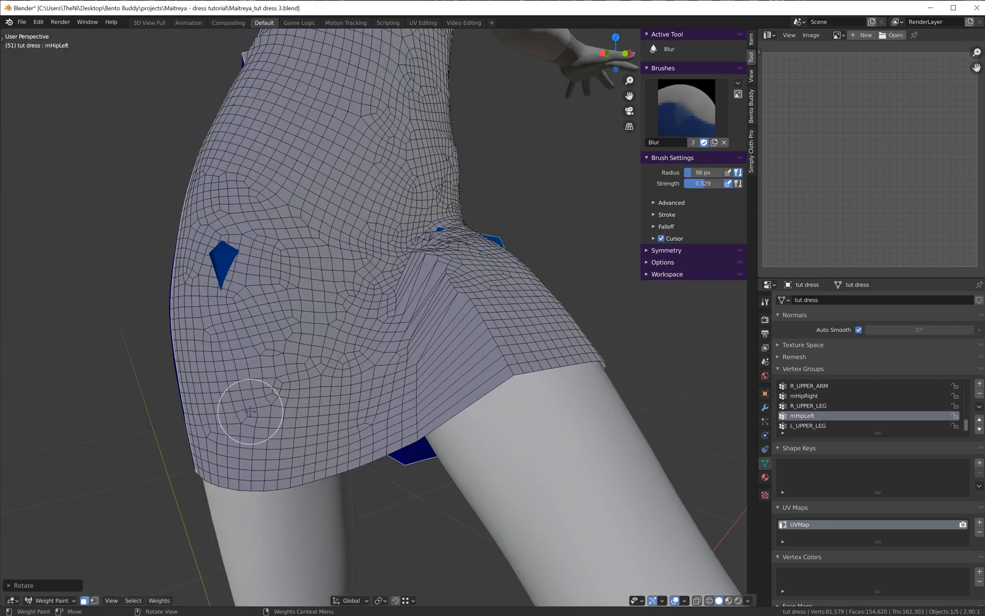
pyautogui.scroll(3, 443, 381)
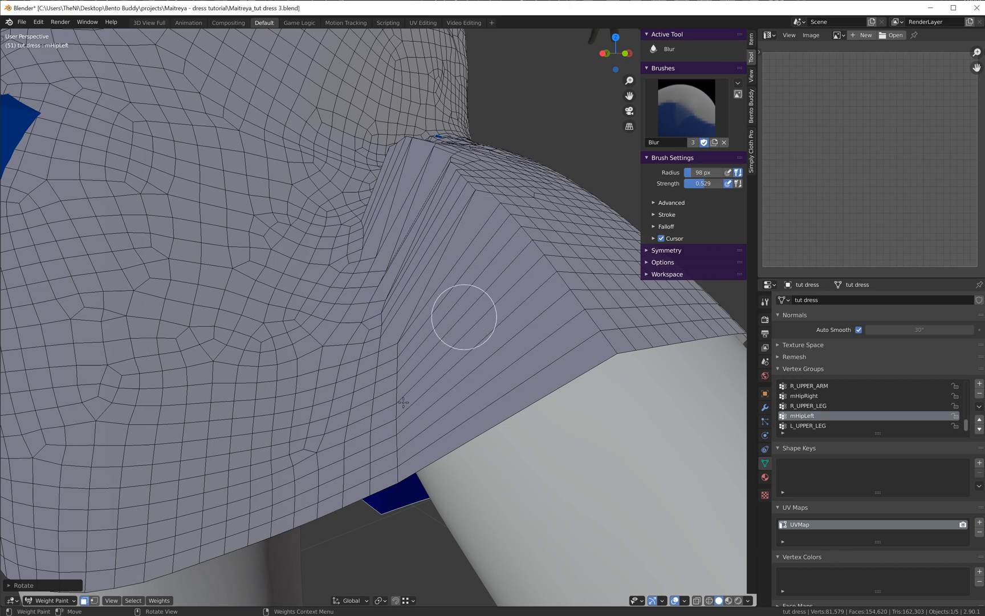
# Turn off face masking, make the L_UPPER_LEG vertex group active and enable vertex selection masking
pyautogui.click(89, 601)
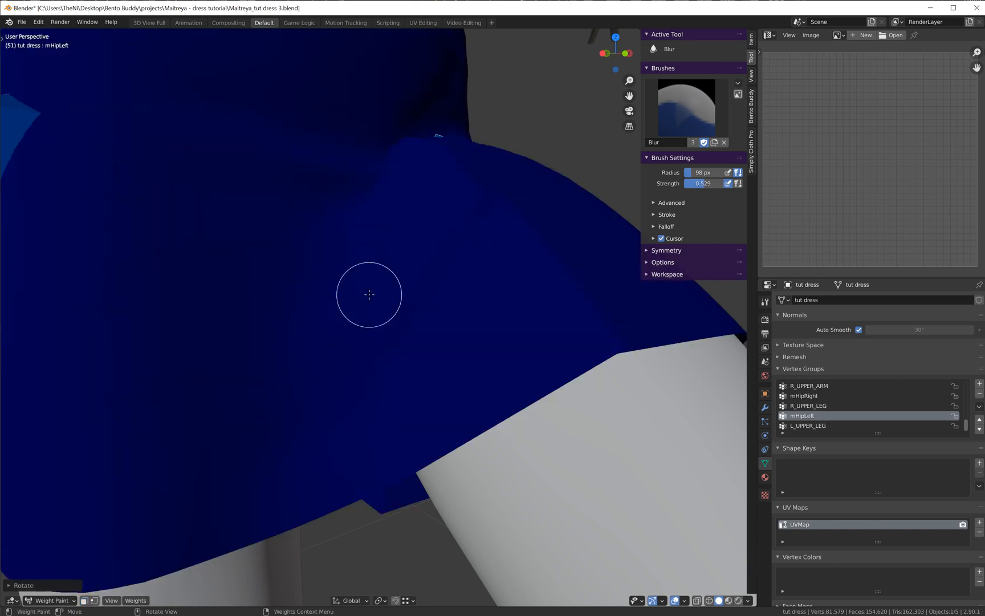
pyautogui.click(806, 425)
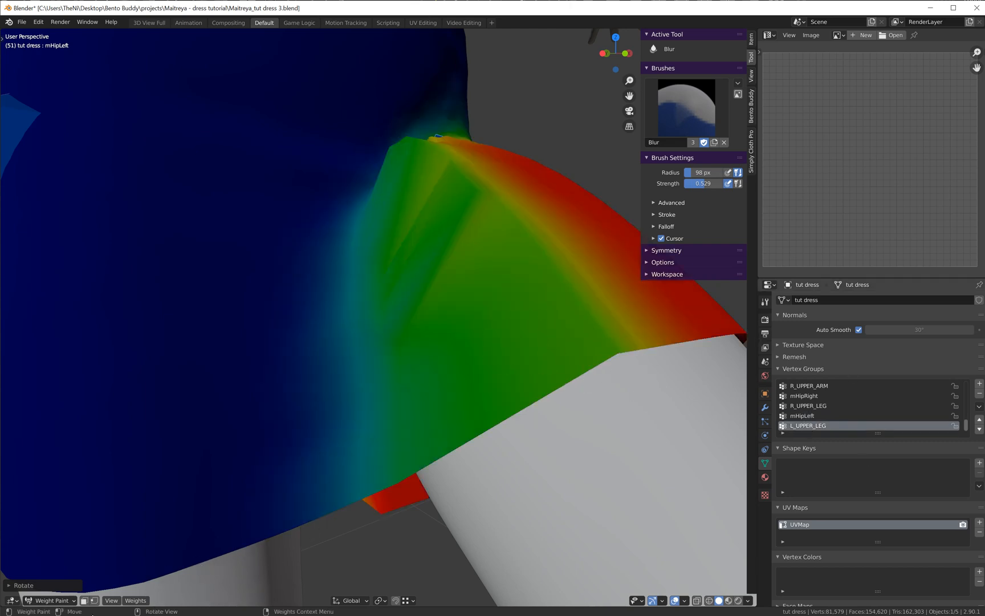
pyautogui.click(94, 601)
# Set the Blur brush radius to 60 px over the weight gradient on the raised thigh
pyautogui.scroll(-5, 512, 347)
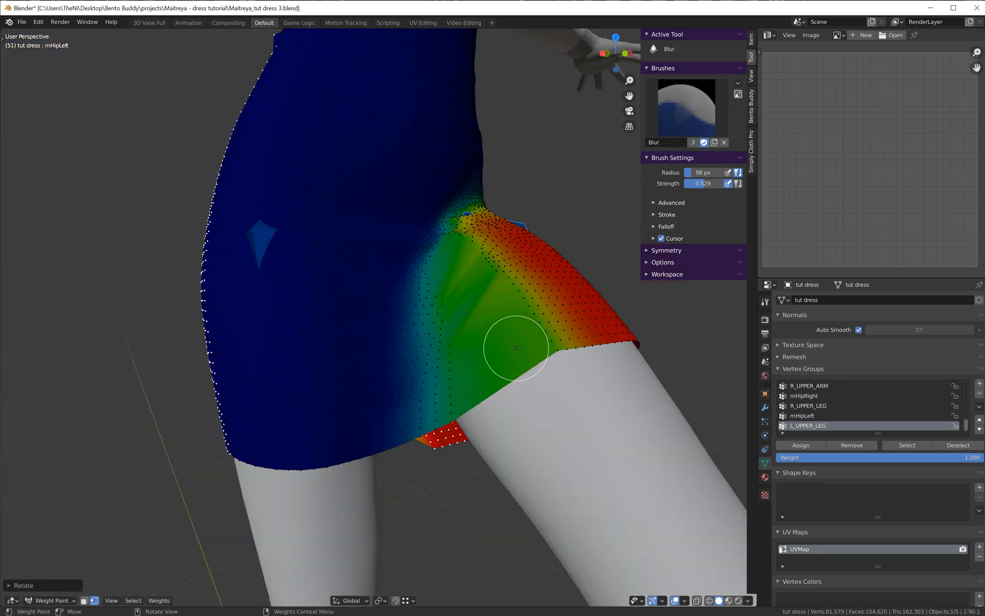
pyautogui.moveTo(512, 347); pyautogui.dragTo(503, 357, button='middle')
pyautogui.scroll(8, 414, 350)
pyautogui.moveTo(413, 350)
pyautogui.mouseDown(button='middle')
pyautogui.moveTo(441, 355)
pyautogui.moveTo(472, 346)
pyautogui.mouseUp(button='middle')
pyautogui.scroll(-10, 435, 356)
pyautogui.scroll(3, 472, 345)
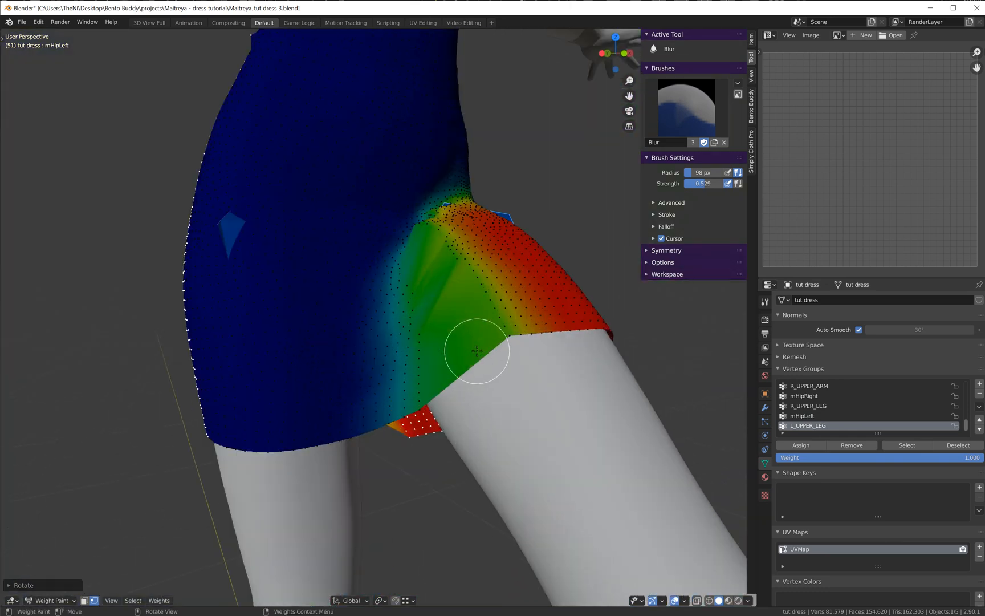
pyautogui.scroll(3, 504, 337)
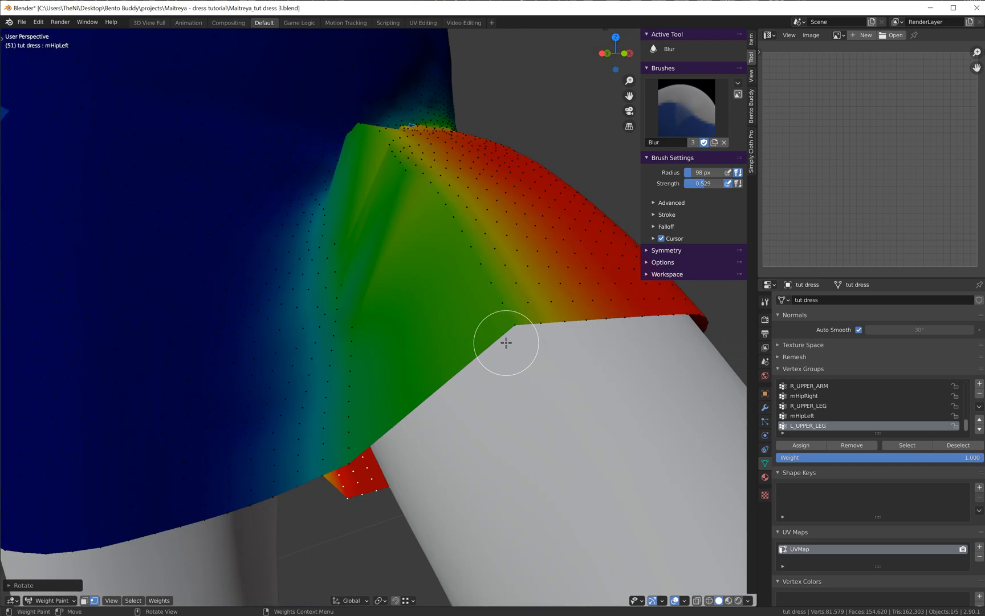
pyautogui.click(499, 303)
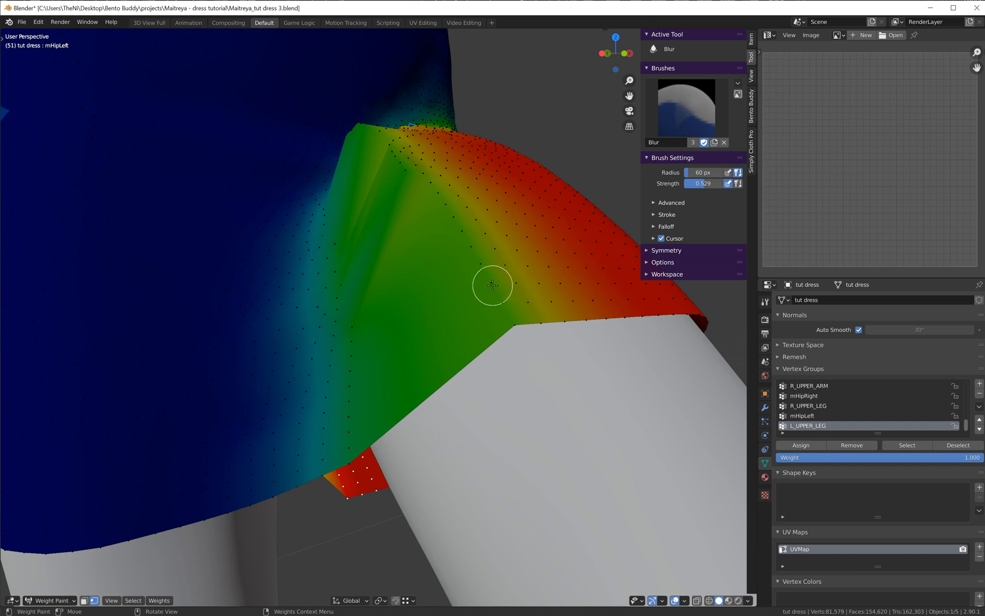
# Examine the vertex spacing across the L_UPPER_LEG weight gradient, from the raised thigh to the front centre of the skirt
pyautogui.scroll(4, 563, 292)
pyautogui.moveTo(563, 293); pyautogui.dragTo(506, 290, button='middle')
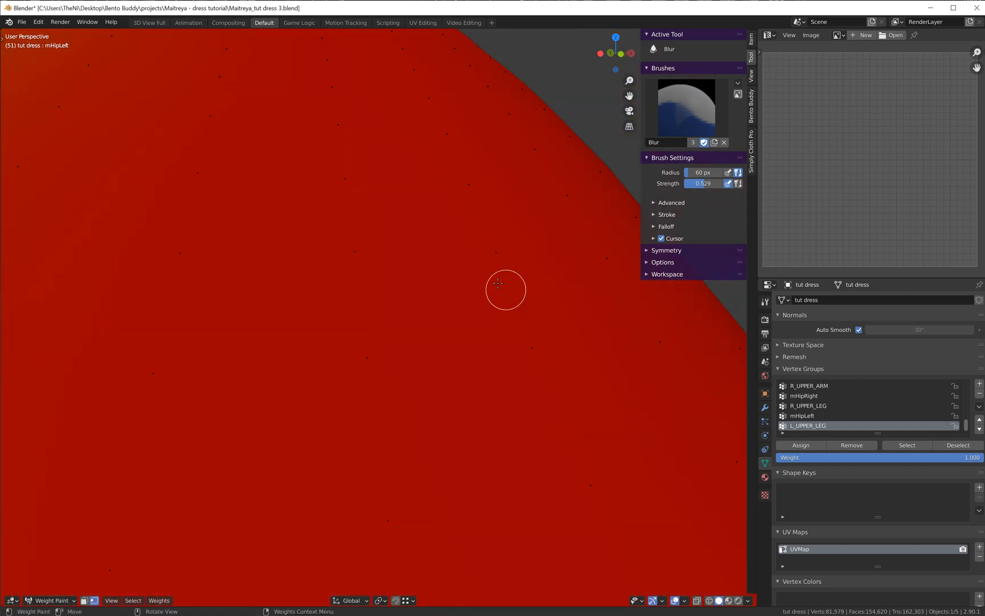
pyautogui.scroll(-9, 501, 288)
pyautogui.scroll(3, 474, 281)
pyautogui.scroll(4, 472, 281)
pyautogui.scroll(-3, 484, 278)
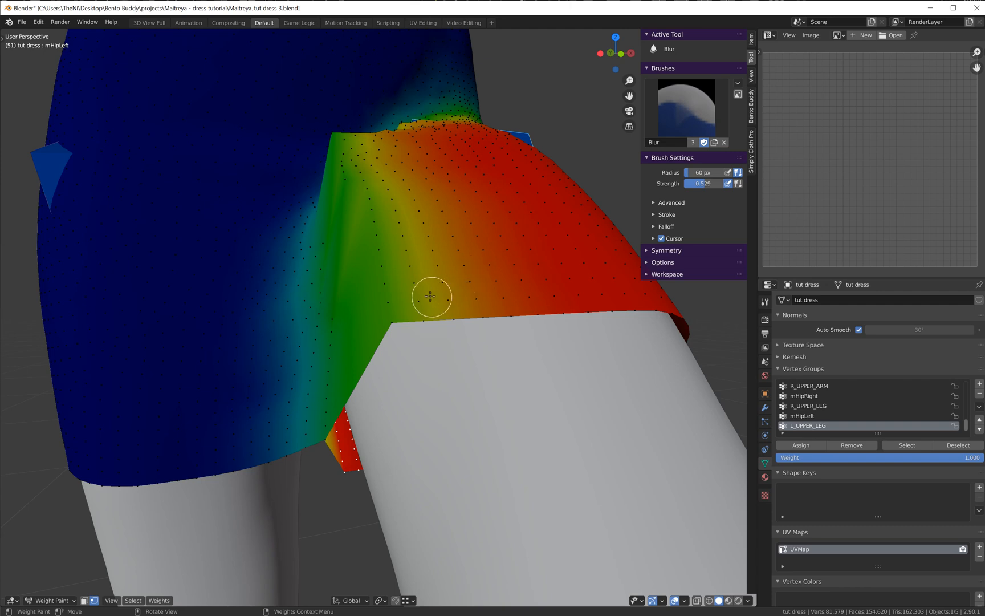
# Switch to face selection masking and toggle it off and on to compare the stretched faces with the L_UPPER_LEG weight gradient
pyautogui.click(85, 602)
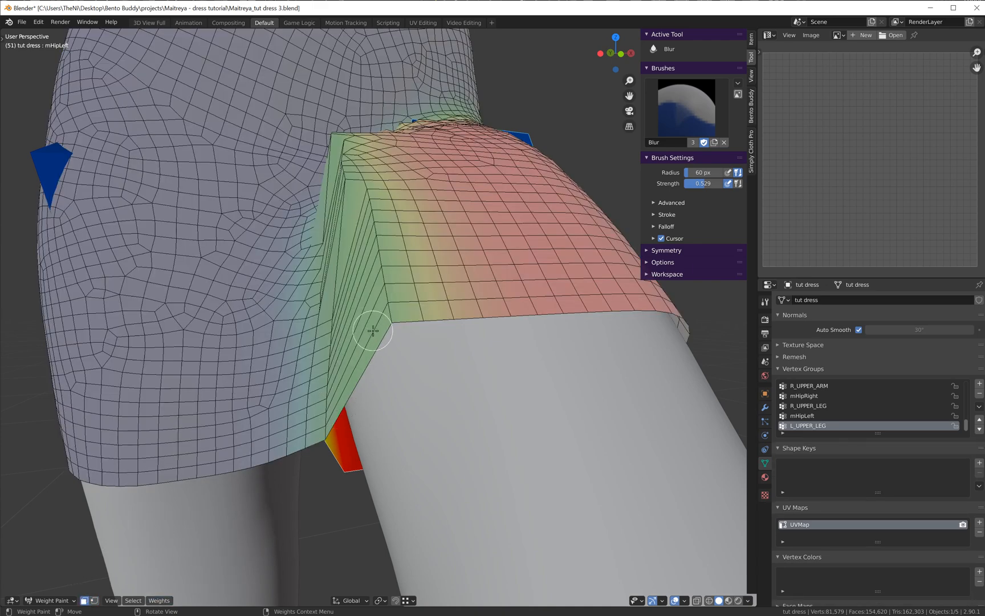
pyautogui.moveTo(353, 343); pyautogui.dragTo(394, 330, button='middle')
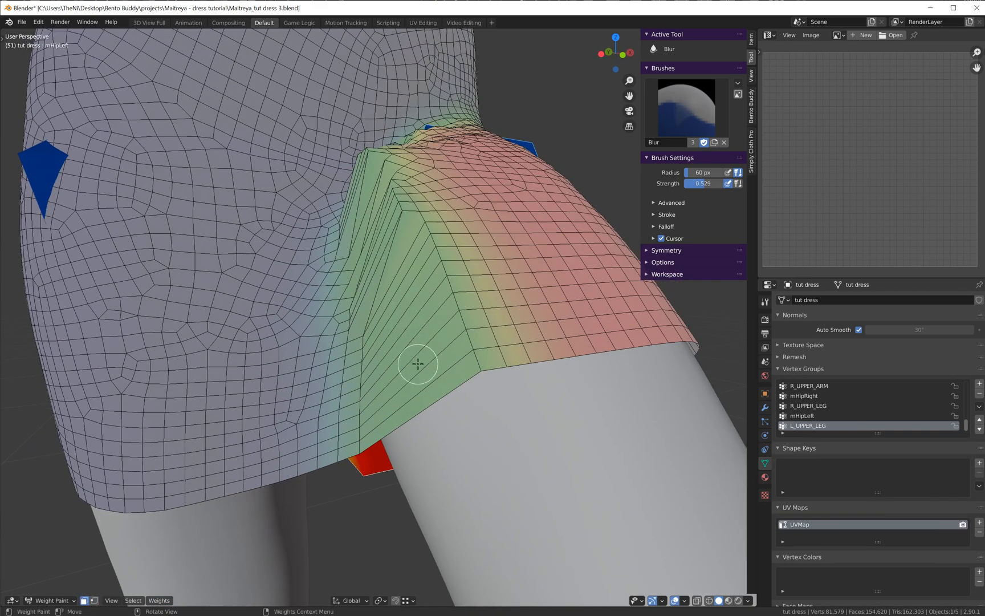
pyautogui.click(84, 601)
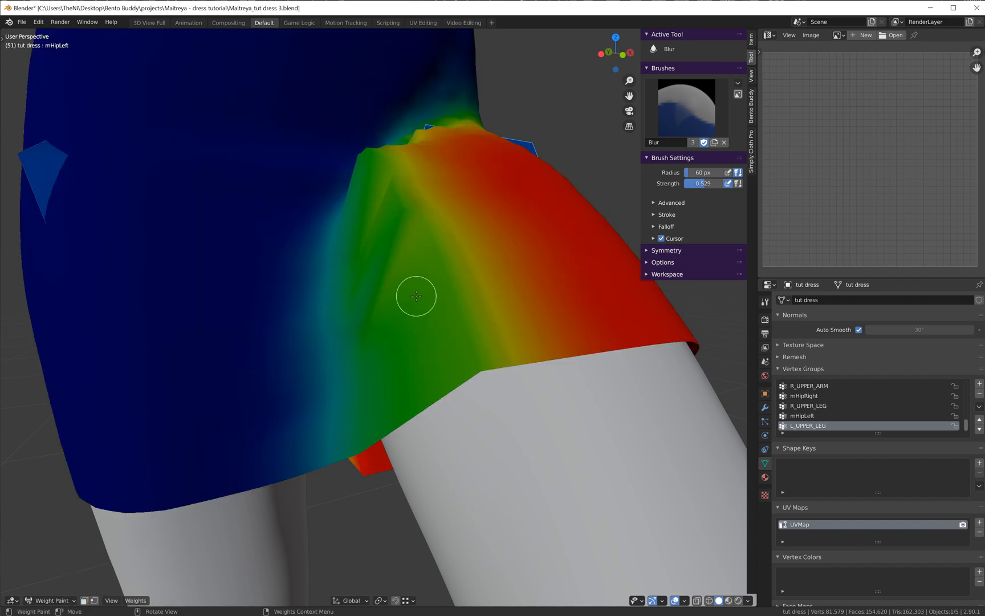
pyautogui.moveTo(417, 296)
pyautogui.mouseDown()
pyautogui.moveTo(418, 255)
pyautogui.moveTo(403, 211)
pyautogui.moveTo(447, 279)
pyautogui.mouseUp()
pyautogui.click(84, 601)
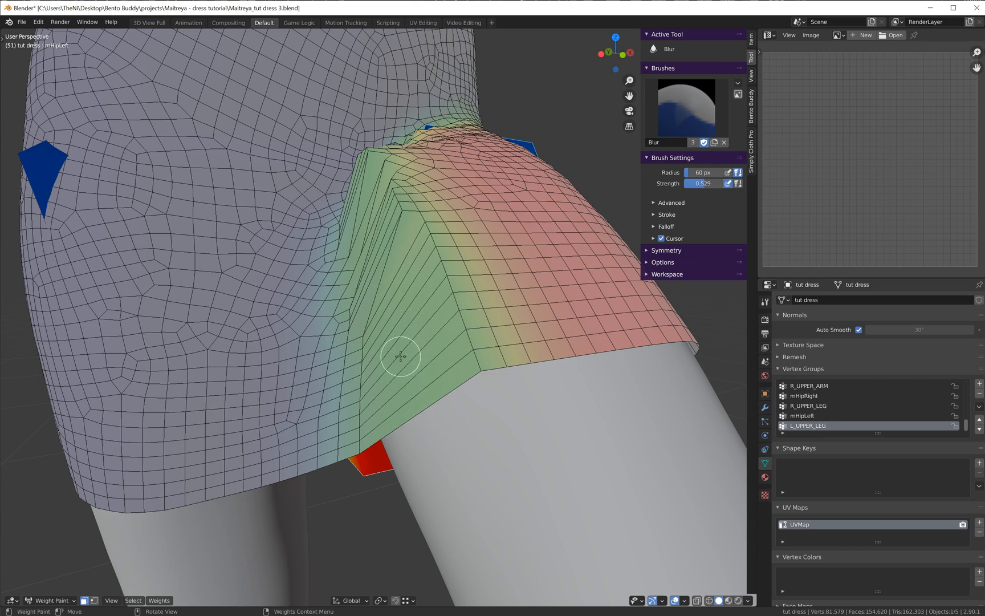
pyautogui.scroll(-5, 322, 472)
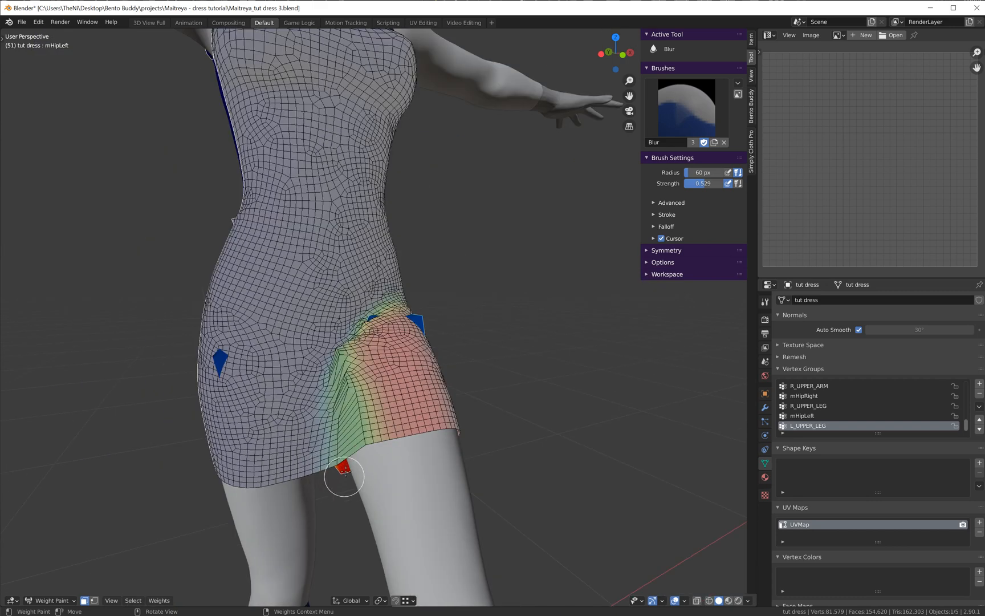